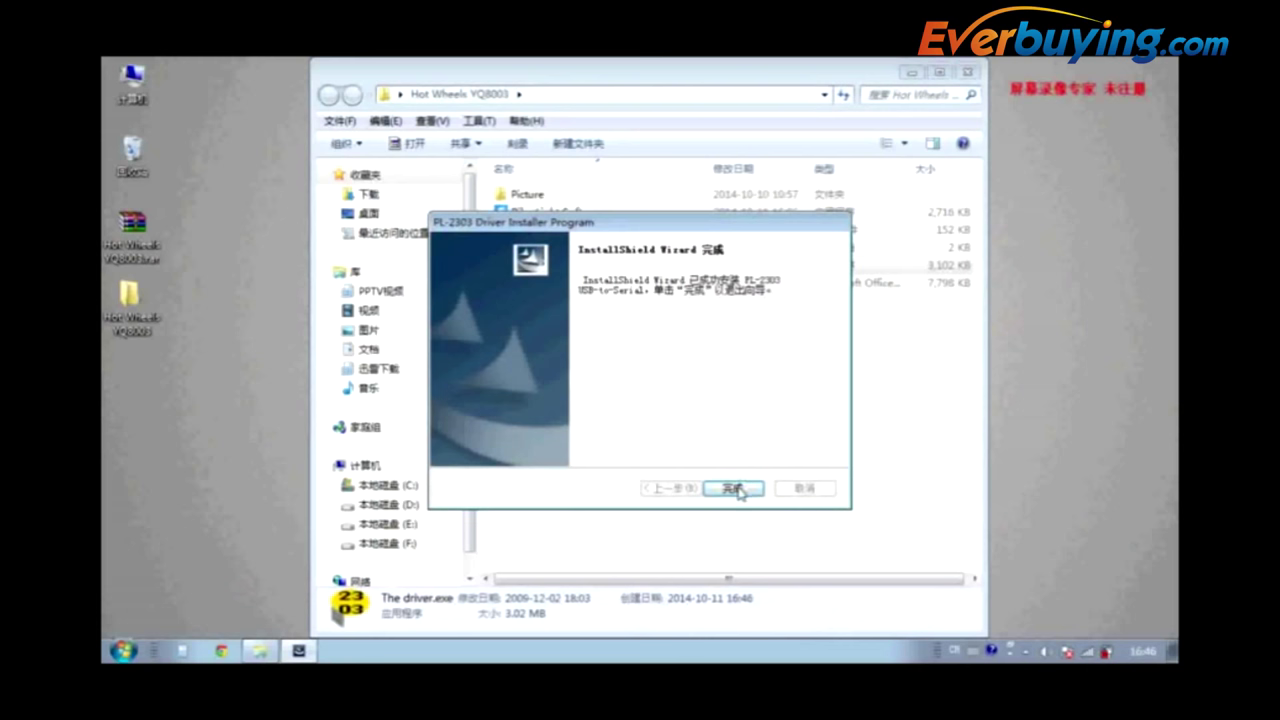
Finish the PL-2303 driver installation and disconnect the computer from the TP-LINK_65C0 wireless network.
click(734, 489)
click(738, 489)
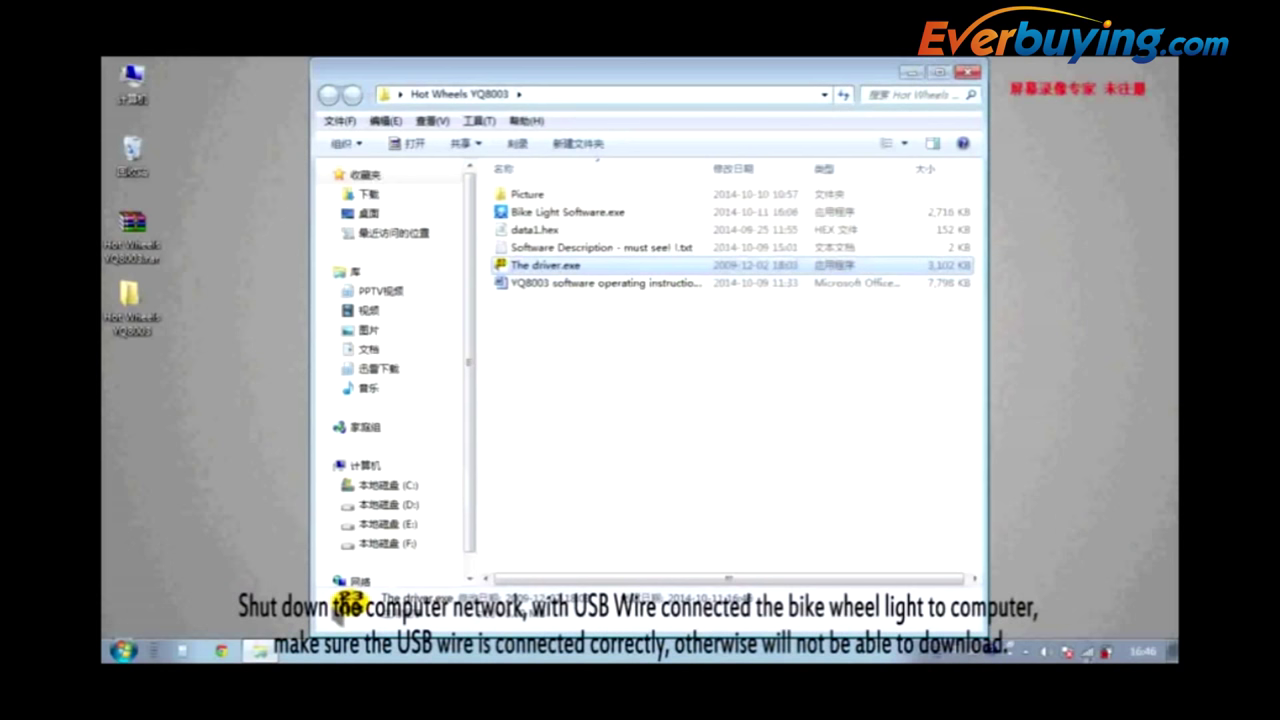
click(1087, 652)
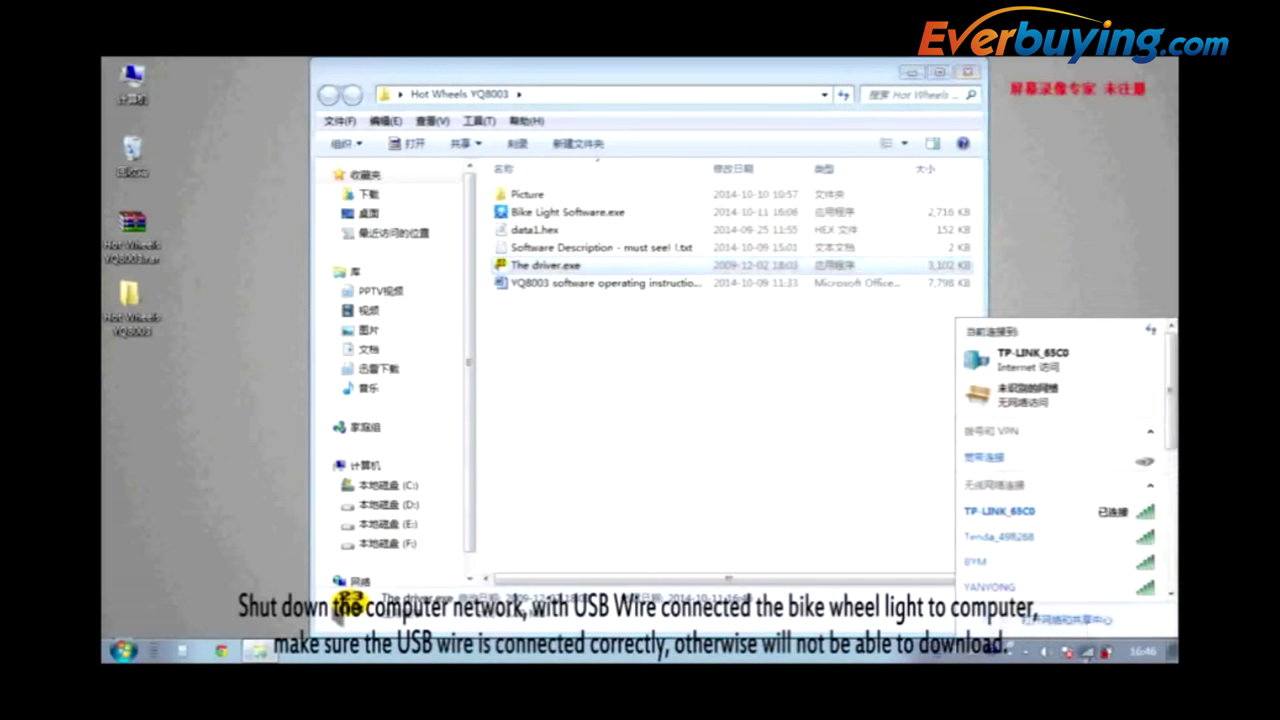
click(1112, 515)
click(1124, 540)
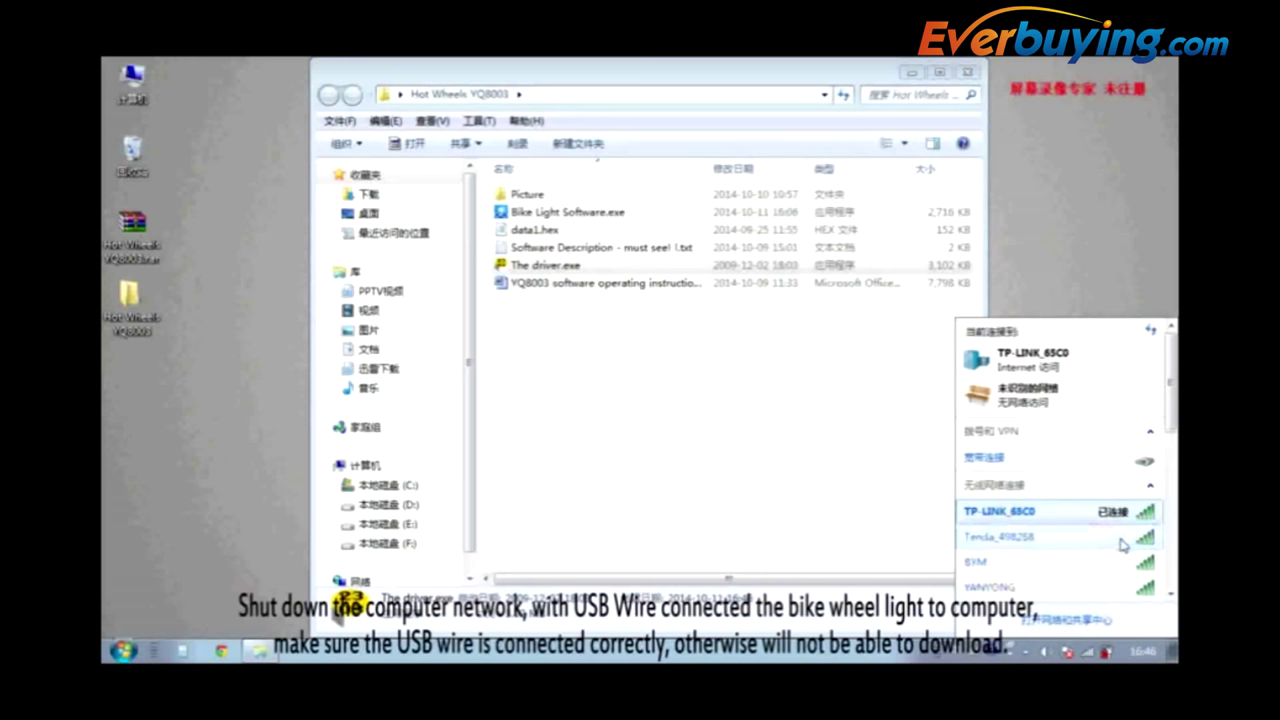
click(1113, 290)
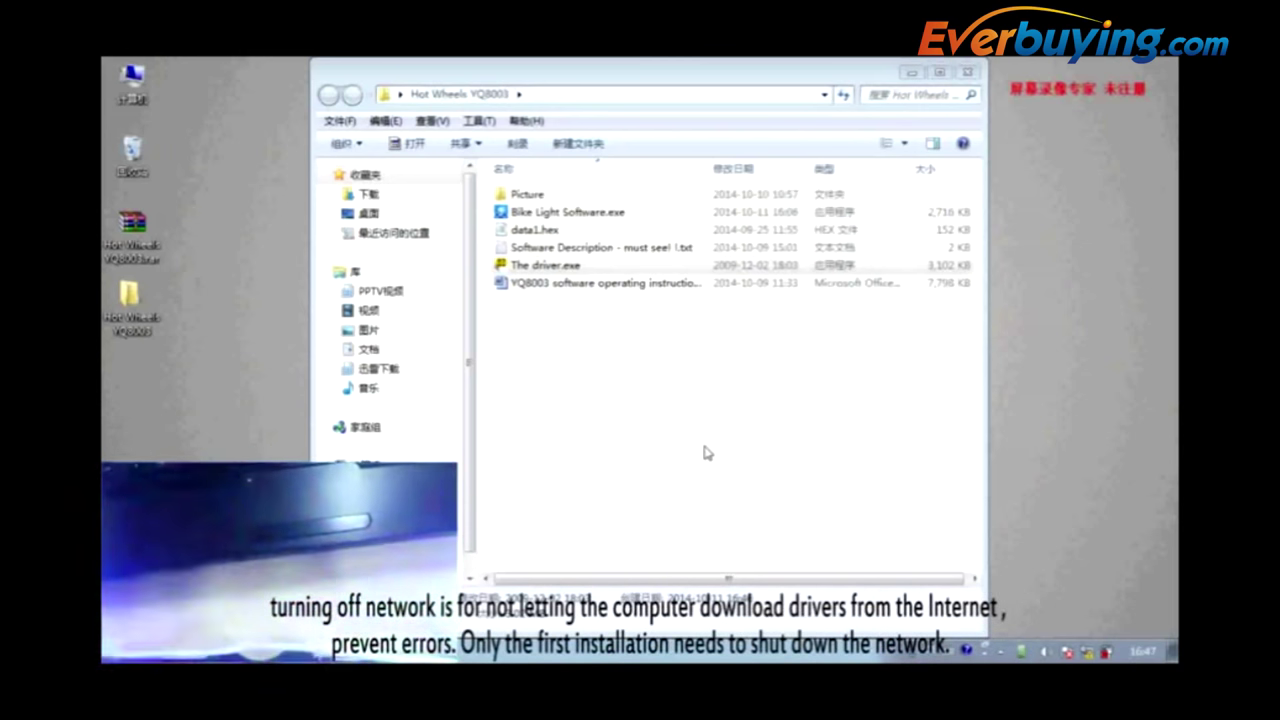
Check the driver installation status of the connected USB-to-serial device and close the report.
click(1022, 652)
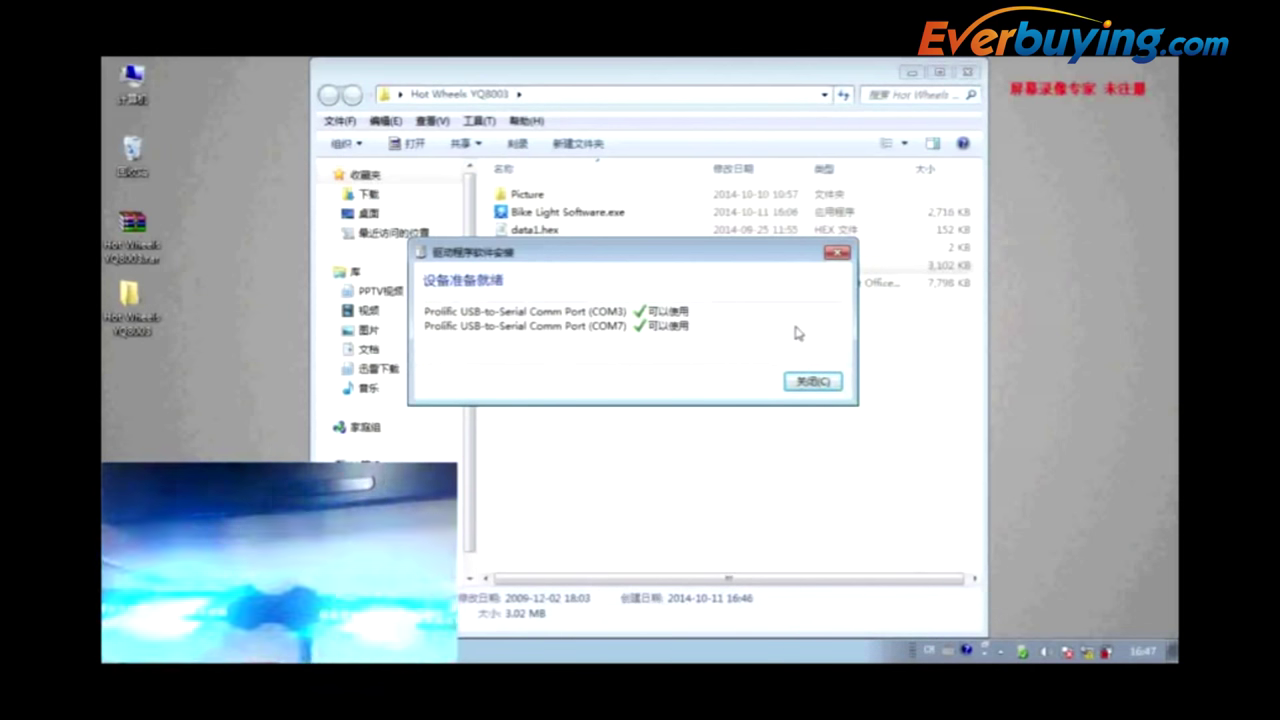
click(811, 382)
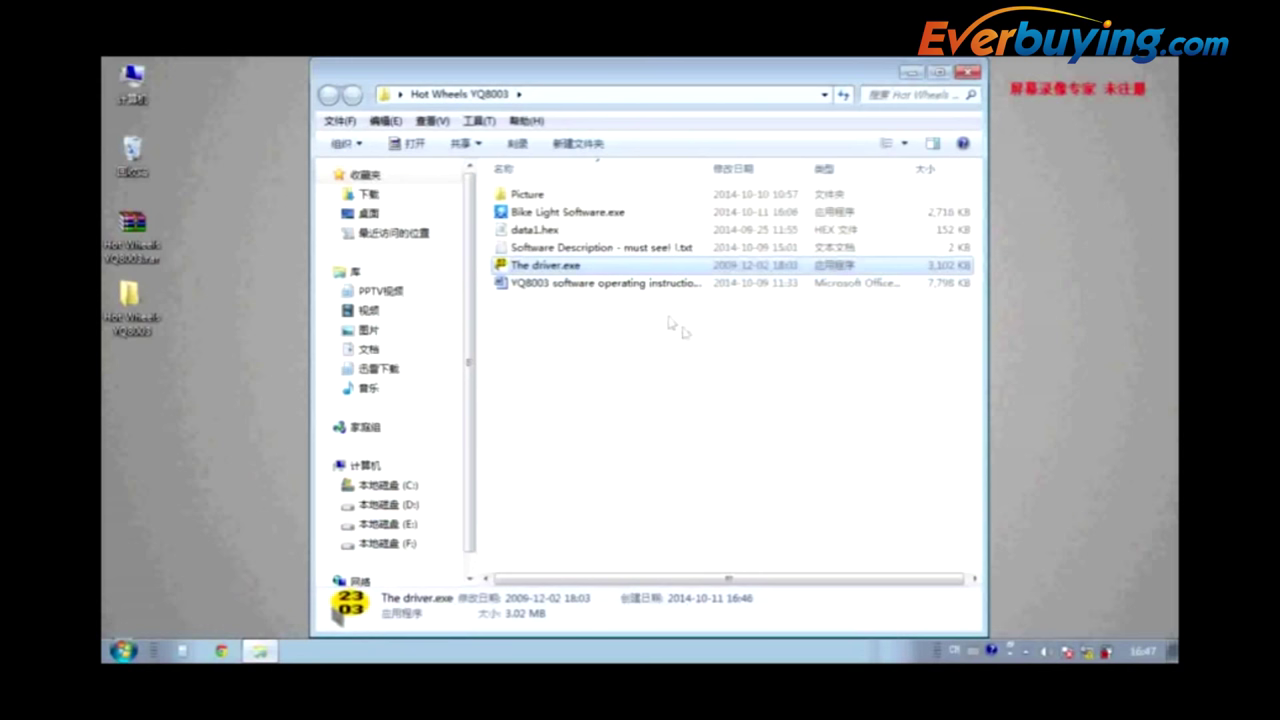
Run Bike Light Software.exe once from the Hot Wheels YQ8003 folder and close the program again.
click(575, 213)
double_click(575, 214)
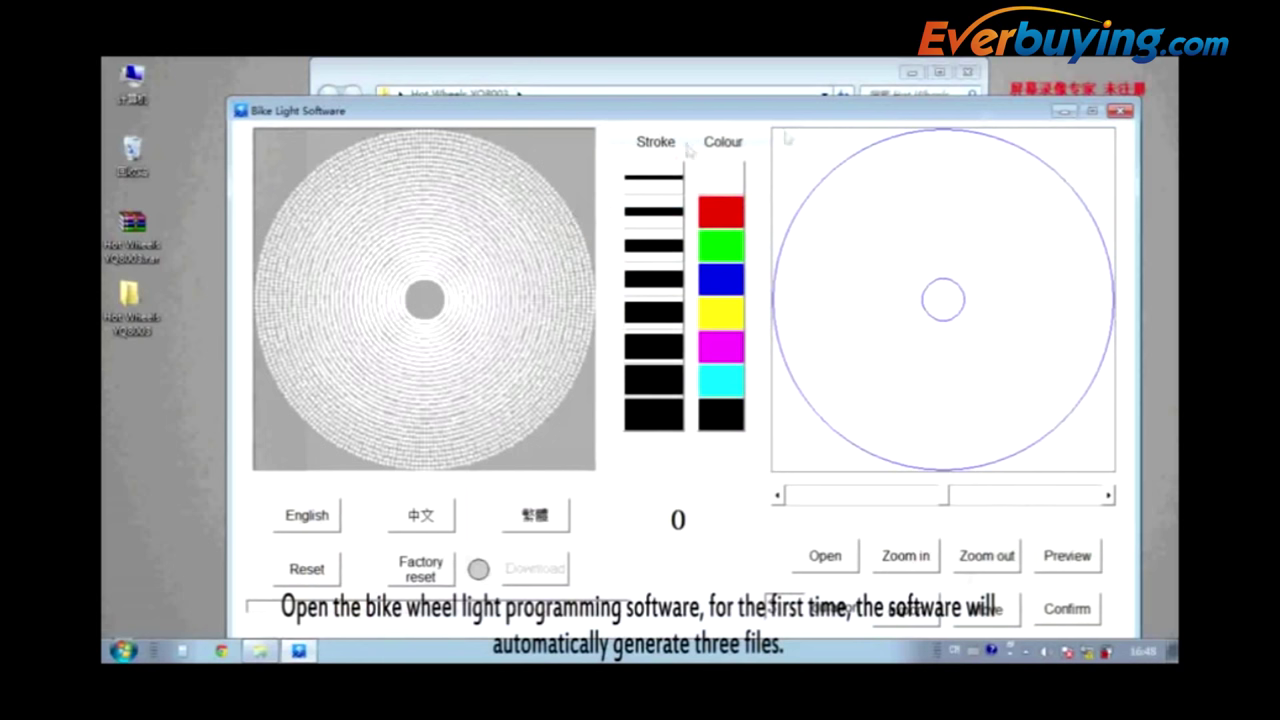
click(1118, 111)
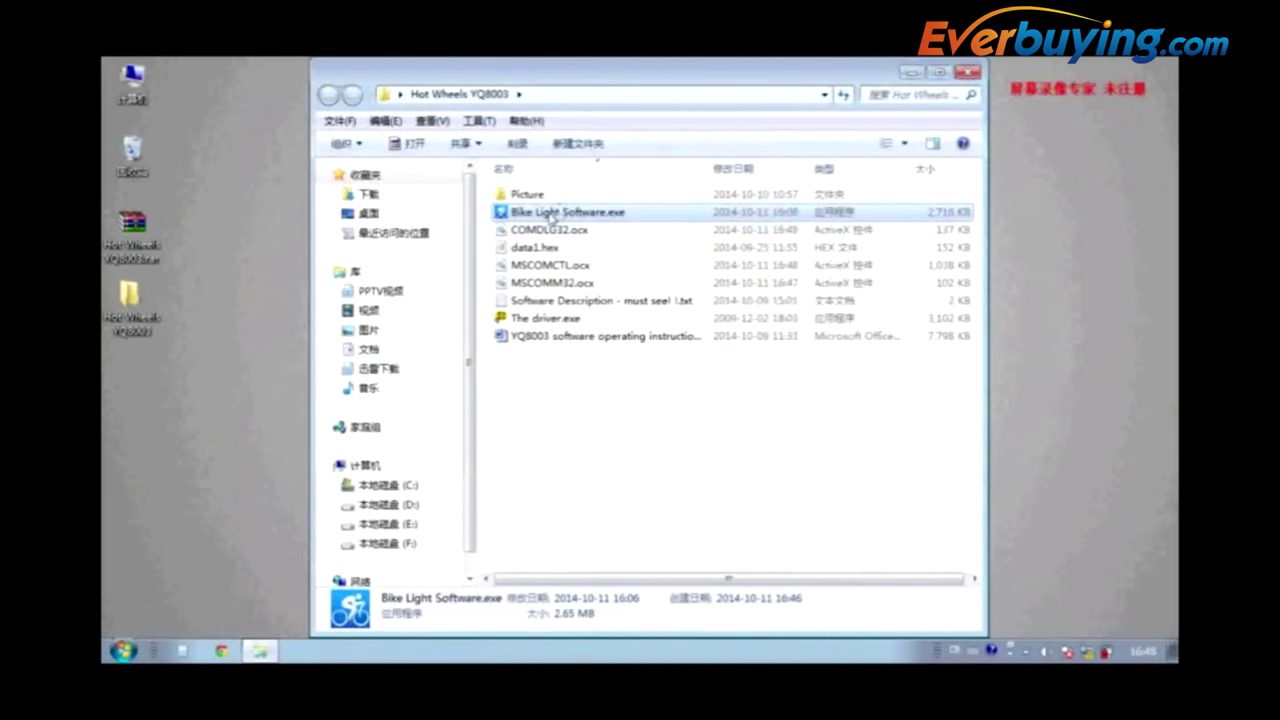
Create a desktop shortcut for Bike Light Software.exe and close the Hot Wheels YQ8003 folder.
right_click(551, 213)
mouse_move(765, 494)
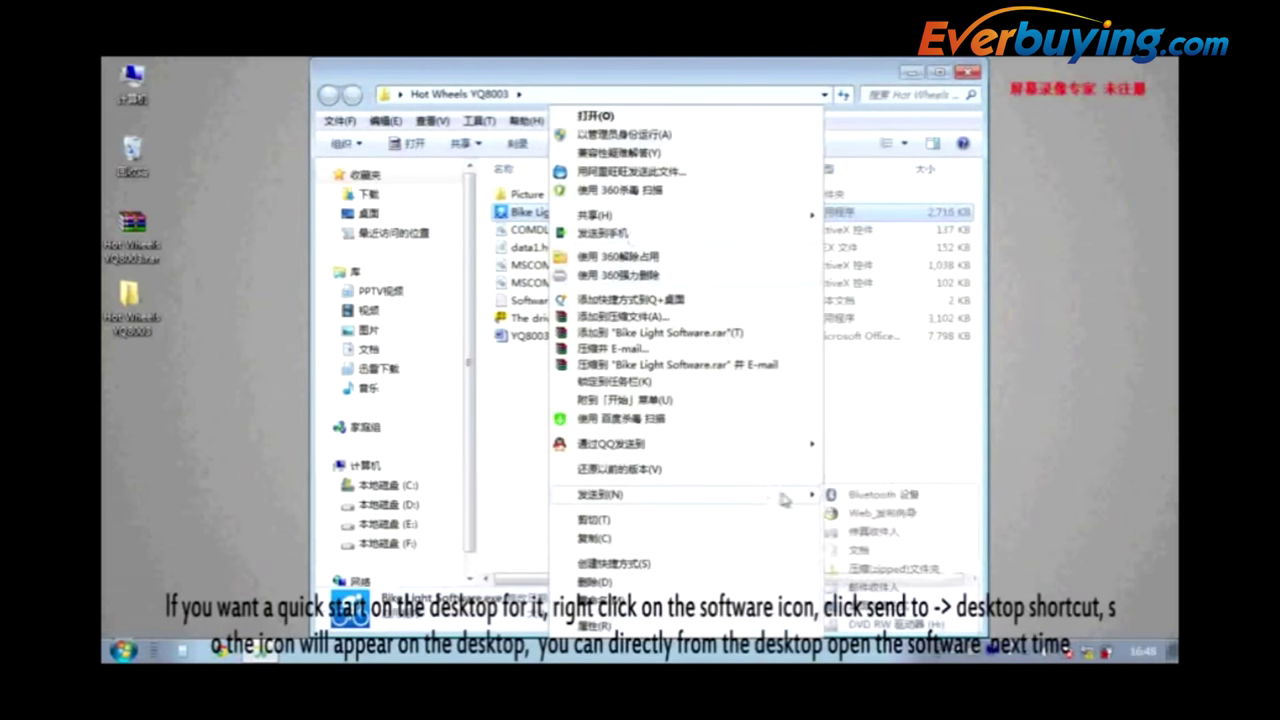
click(889, 605)
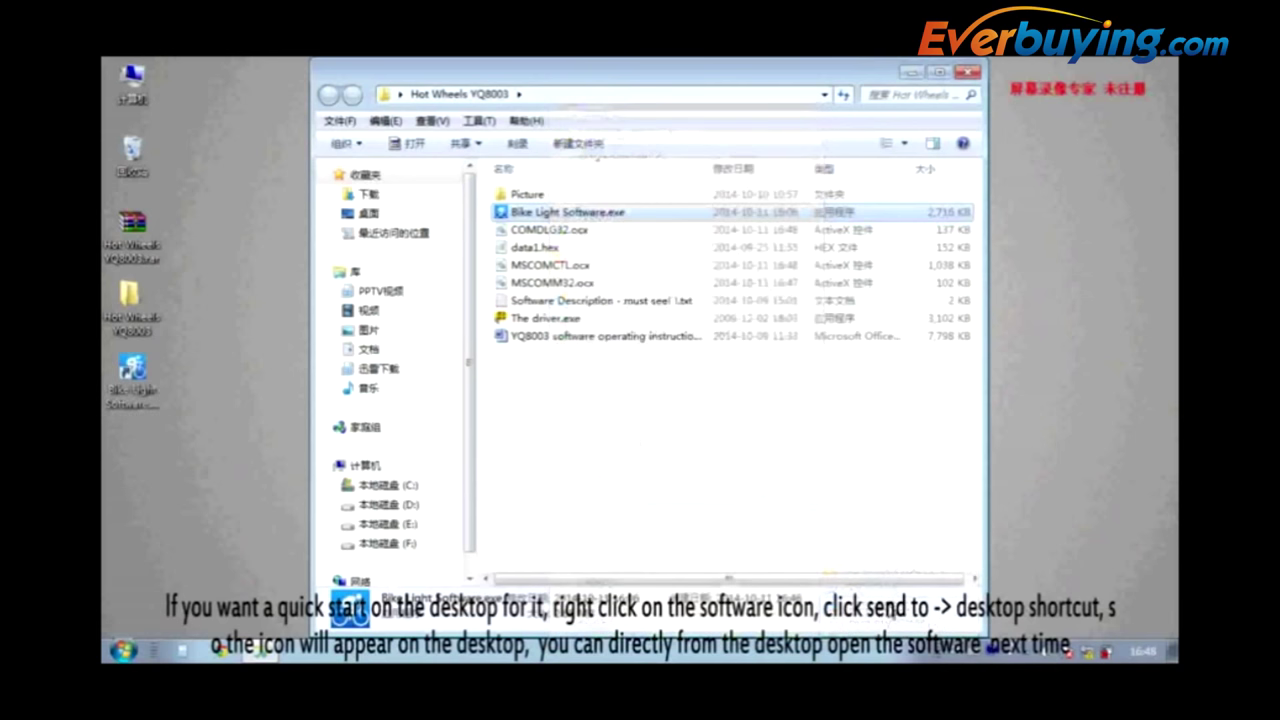
click(967, 74)
Launch Bike Light Software from its desktop shortcut and move its window up so all controls are visible.
click(132, 375)
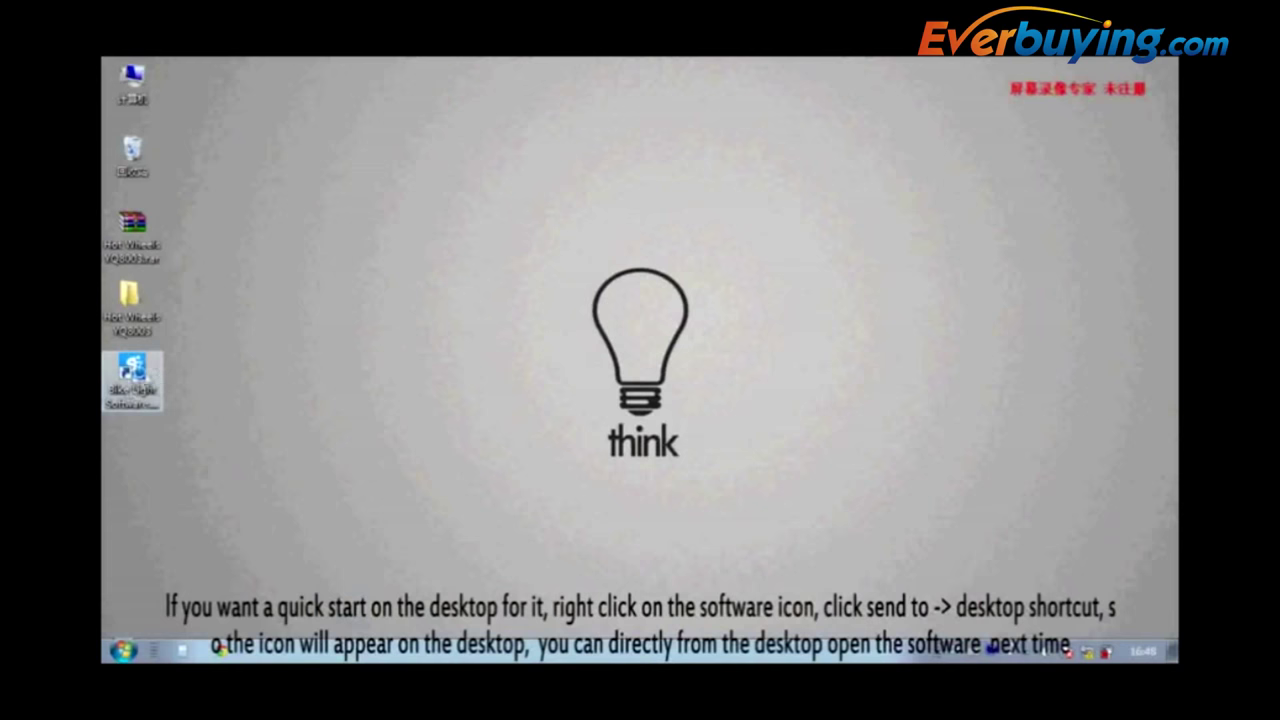
double_click(145, 375)
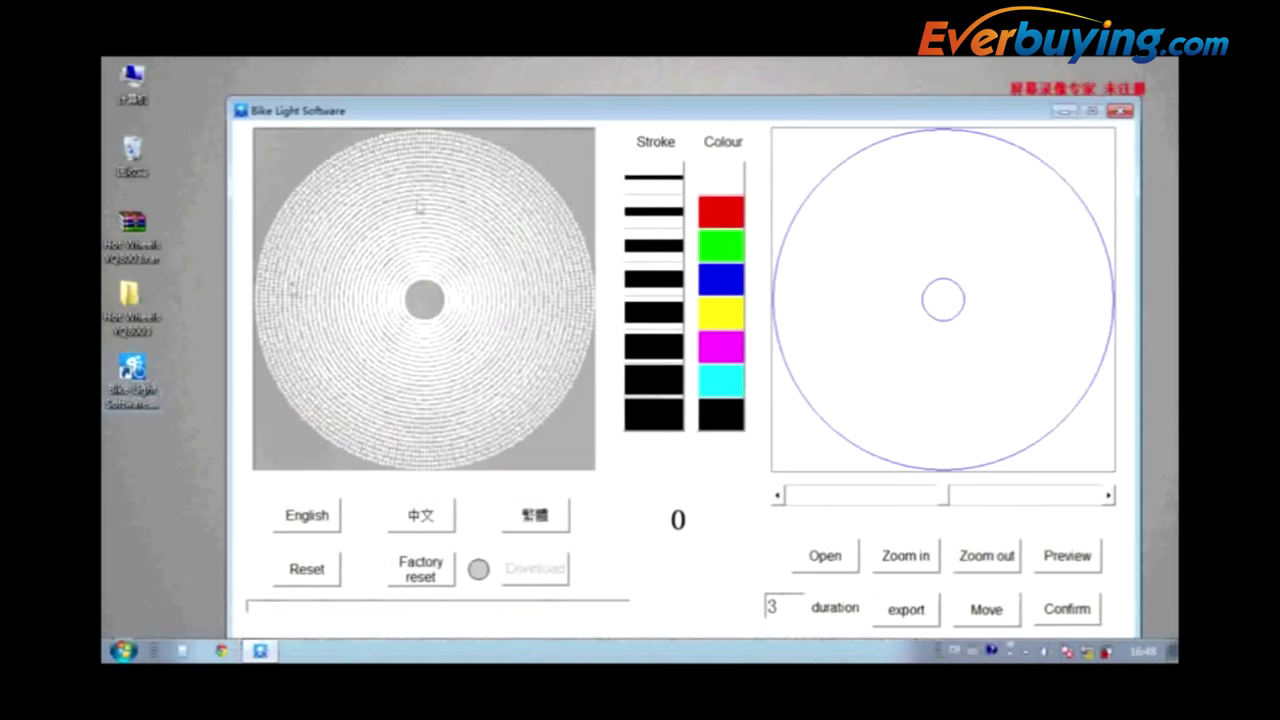
drag(653, 120, 628, 87)
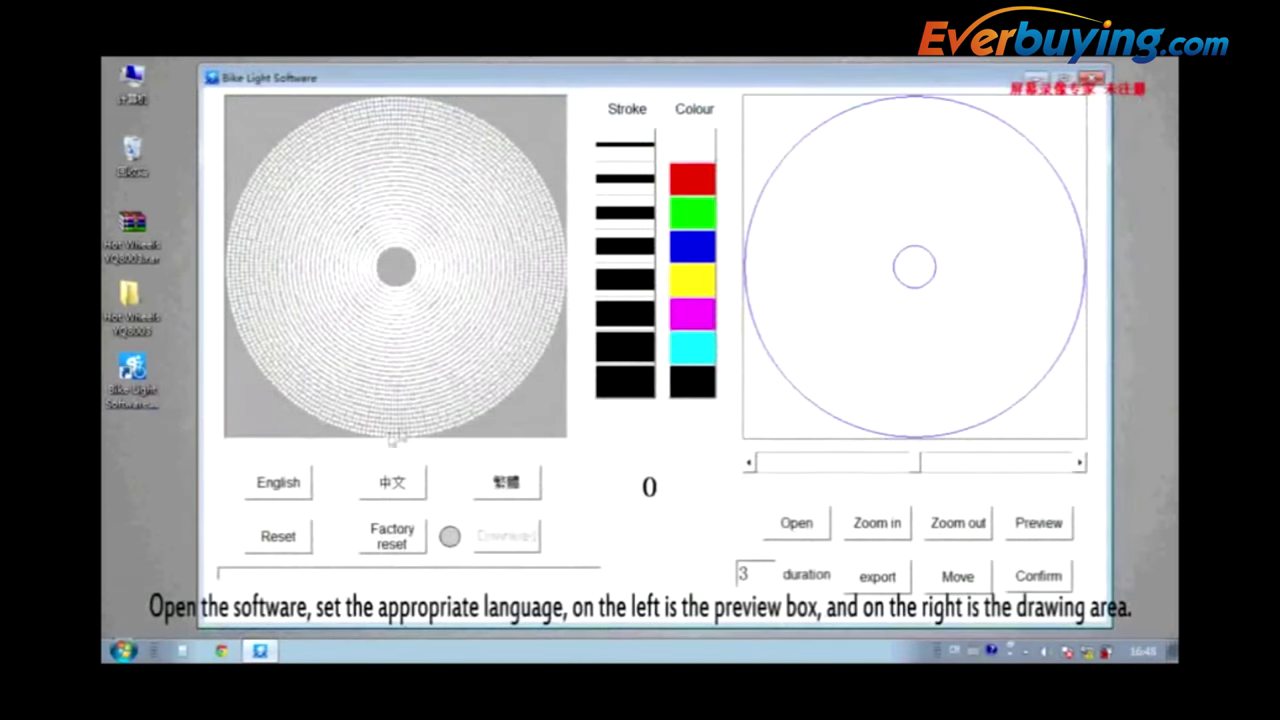
Try the Simplified and Traditional Chinese interface languages and switch back to English.
click(372, 484)
click(518, 483)
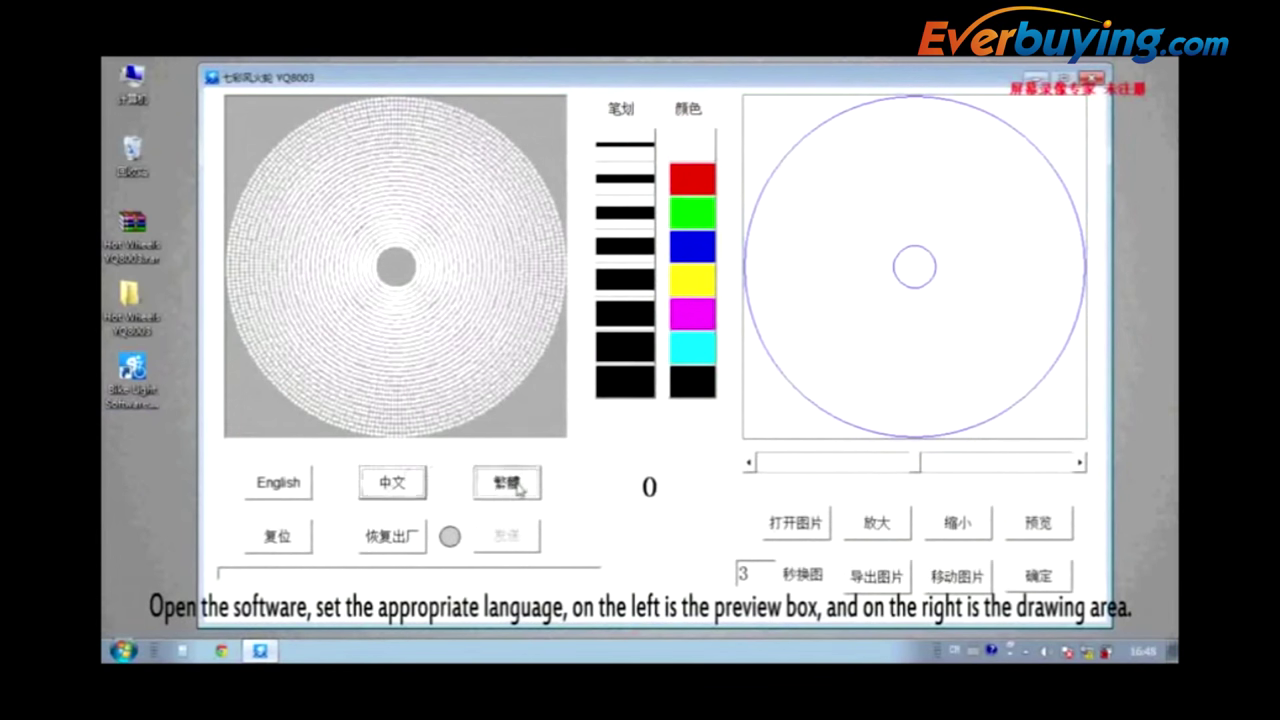
click(288, 488)
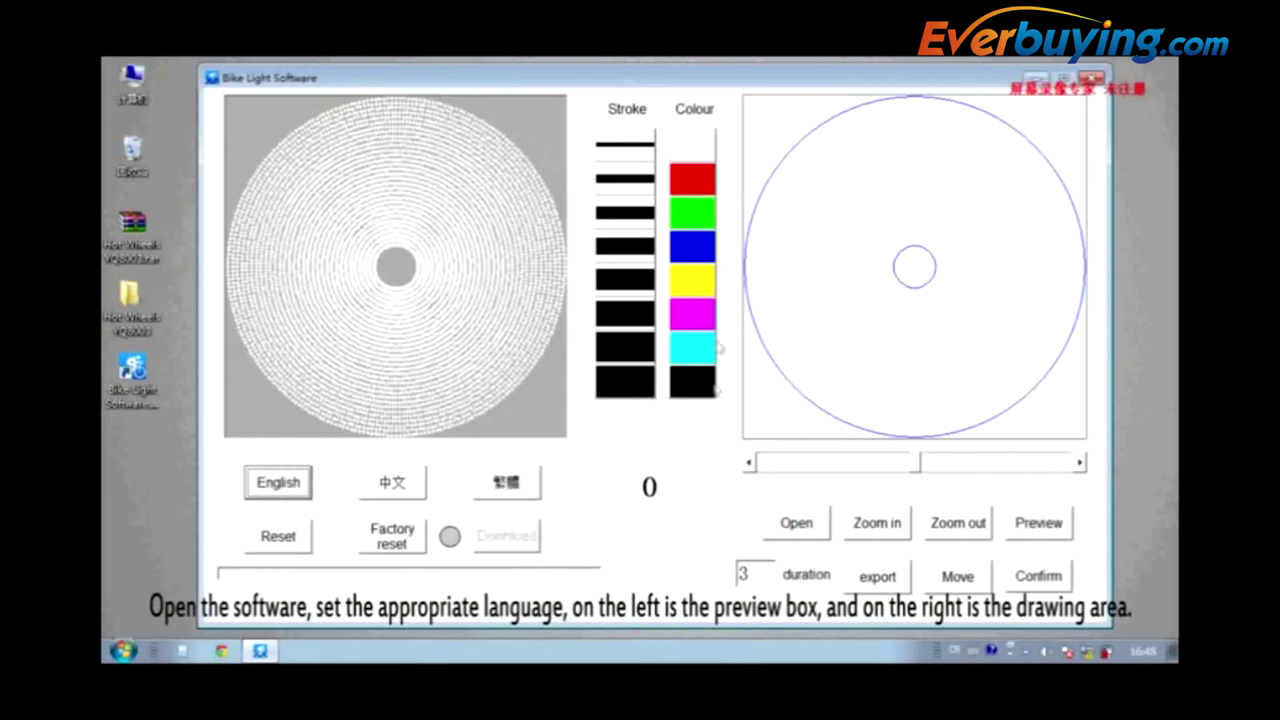
Try out the strokes by drawing four cyan lines of decreasing thickness and one thin magenta line in the drawing area.
click(640, 372)
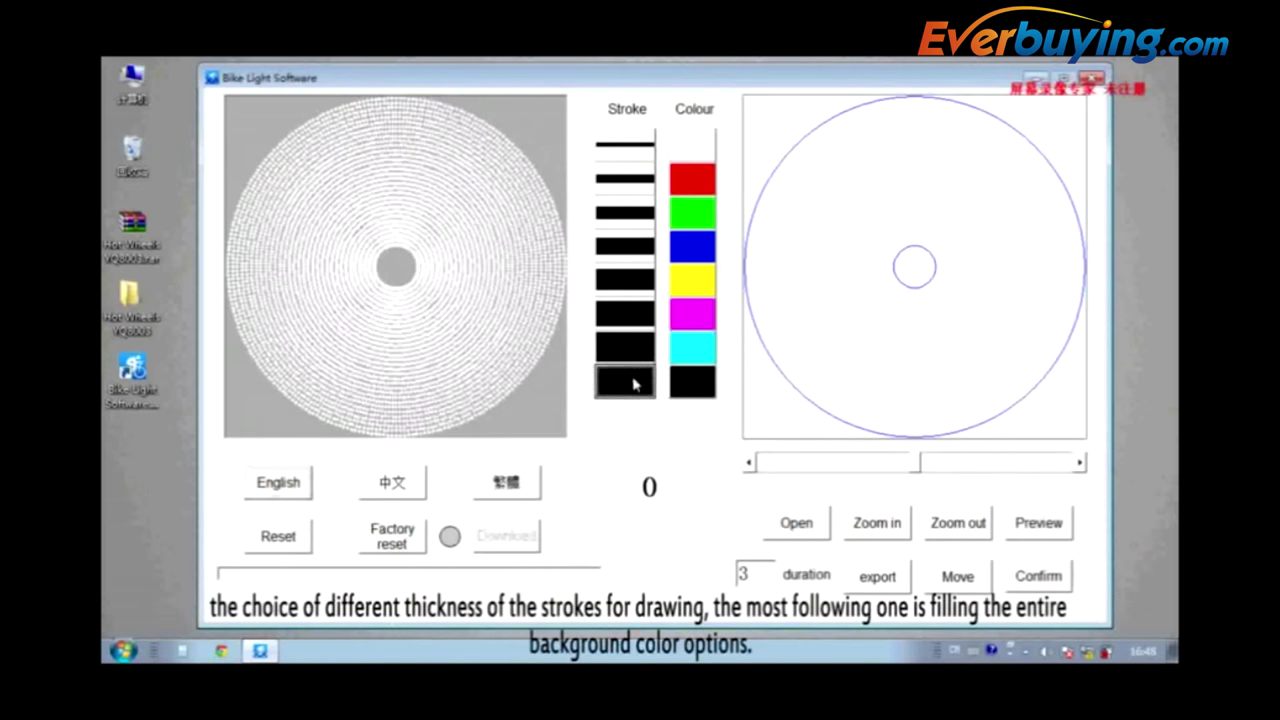
click(700, 350)
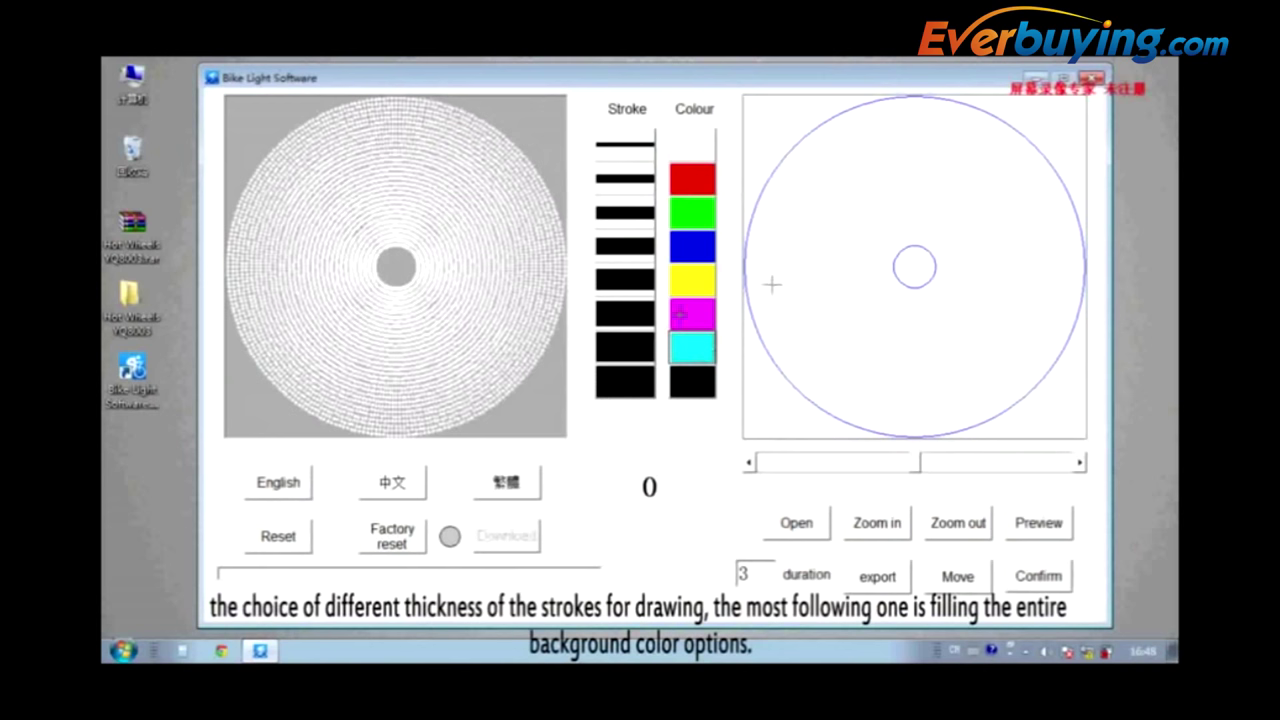
click(640, 343)
drag(855, 212, 833, 356)
click(638, 316)
drag(900, 218, 884, 330)
click(632, 282)
drag(966, 217, 945, 335)
click(625, 179)
drag(1005, 222, 998, 325)
click(694, 314)
drag(788, 210, 778, 320)
Fill the entire background of the drawing area with cyan.
click(638, 373)
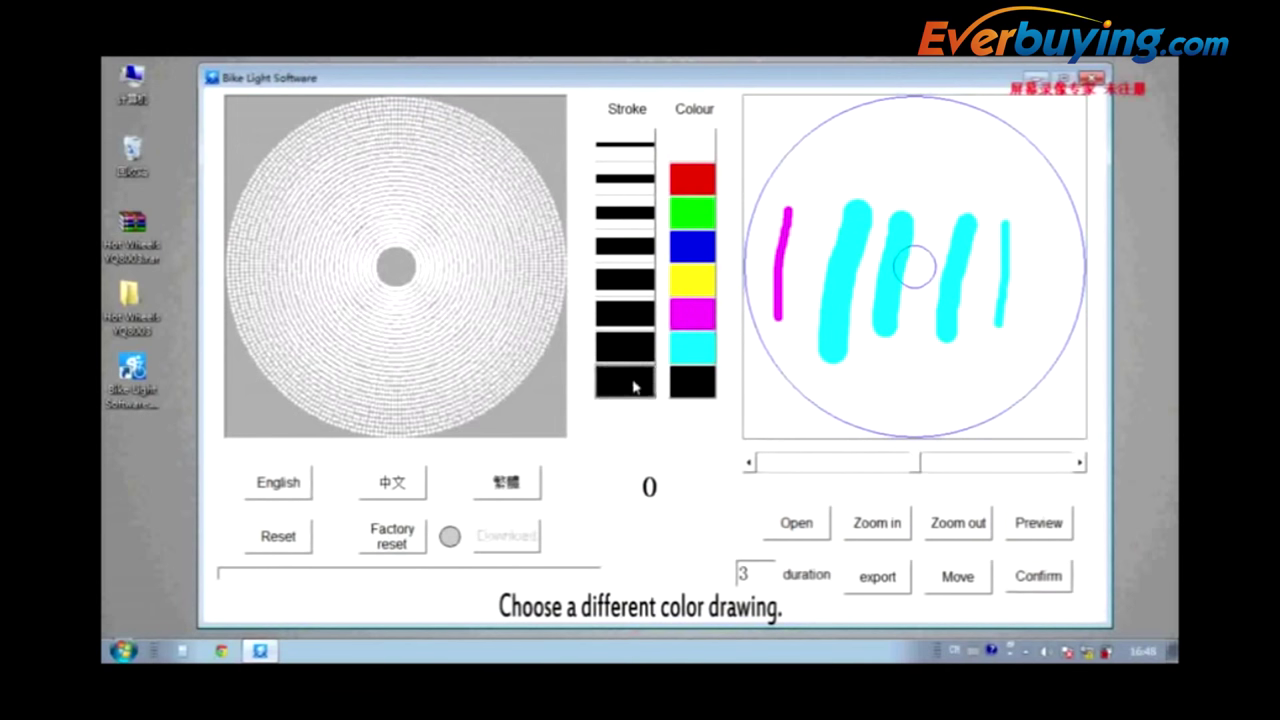
click(692, 347)
click(823, 311)
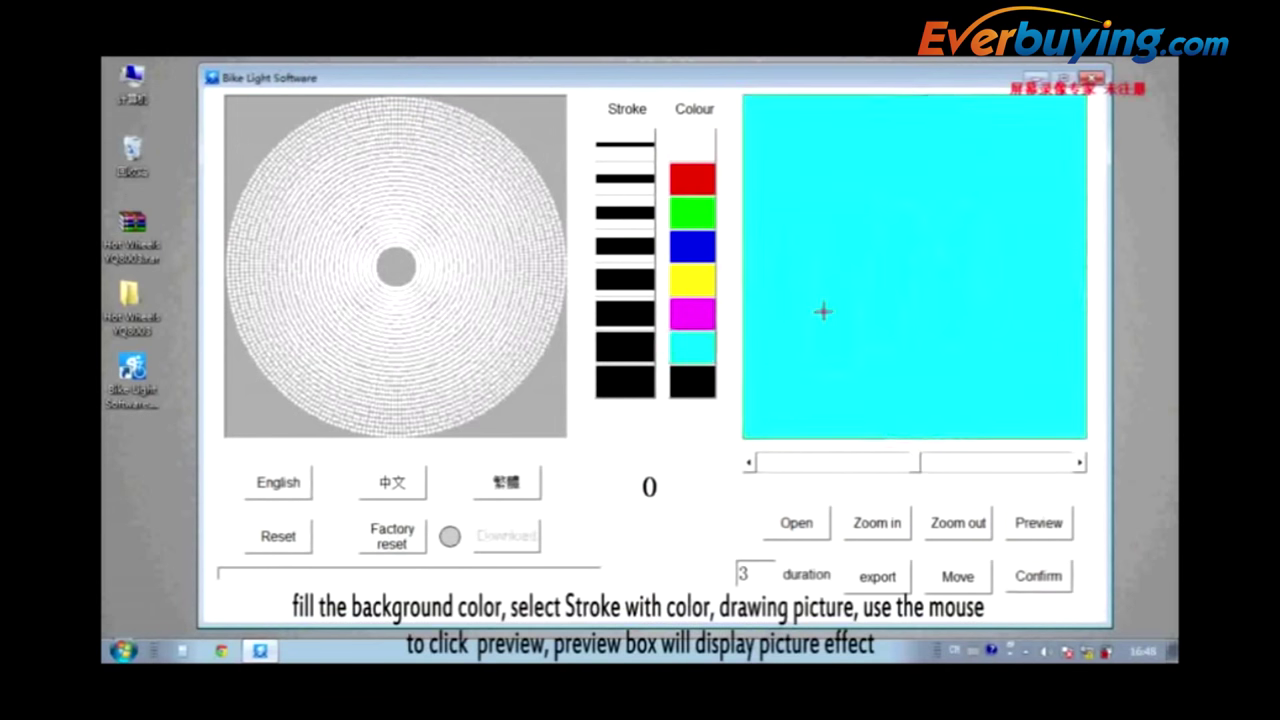
Draw a thick blue 1 and a thick magenta 2 side by side on the cyan background.
click(636, 321)
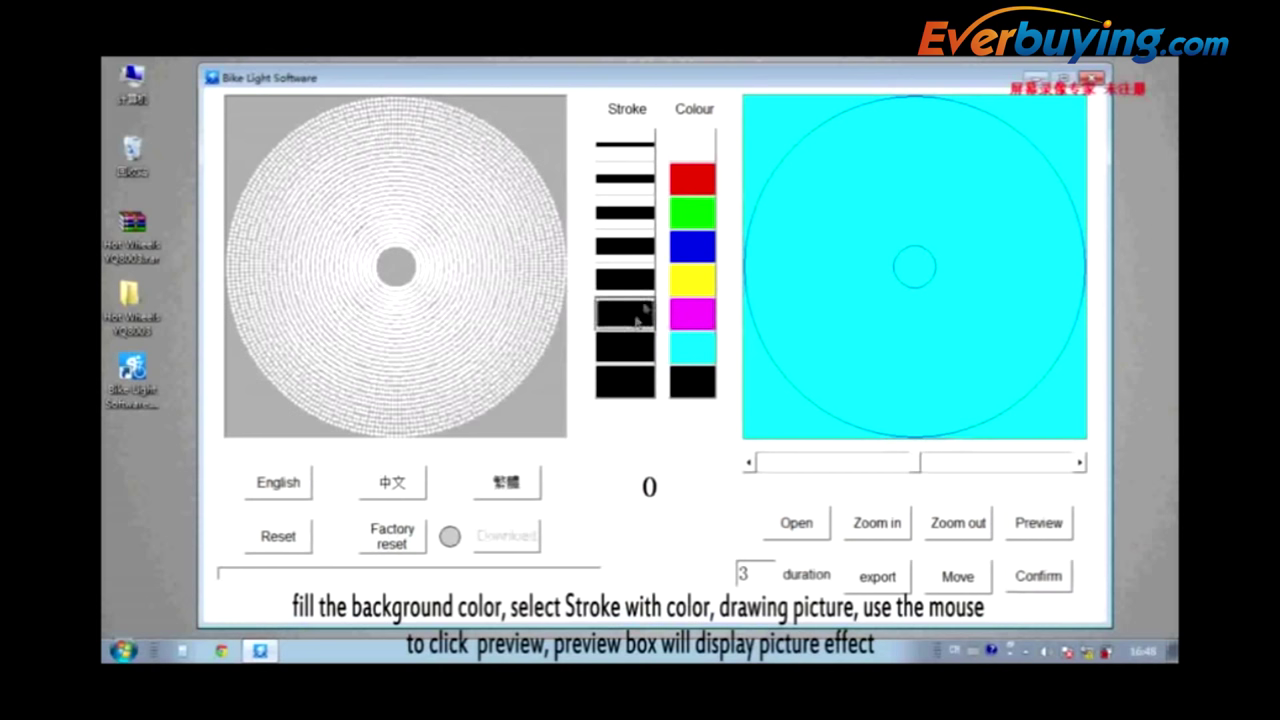
click(697, 248)
drag(839, 200, 831, 356)
click(693, 318)
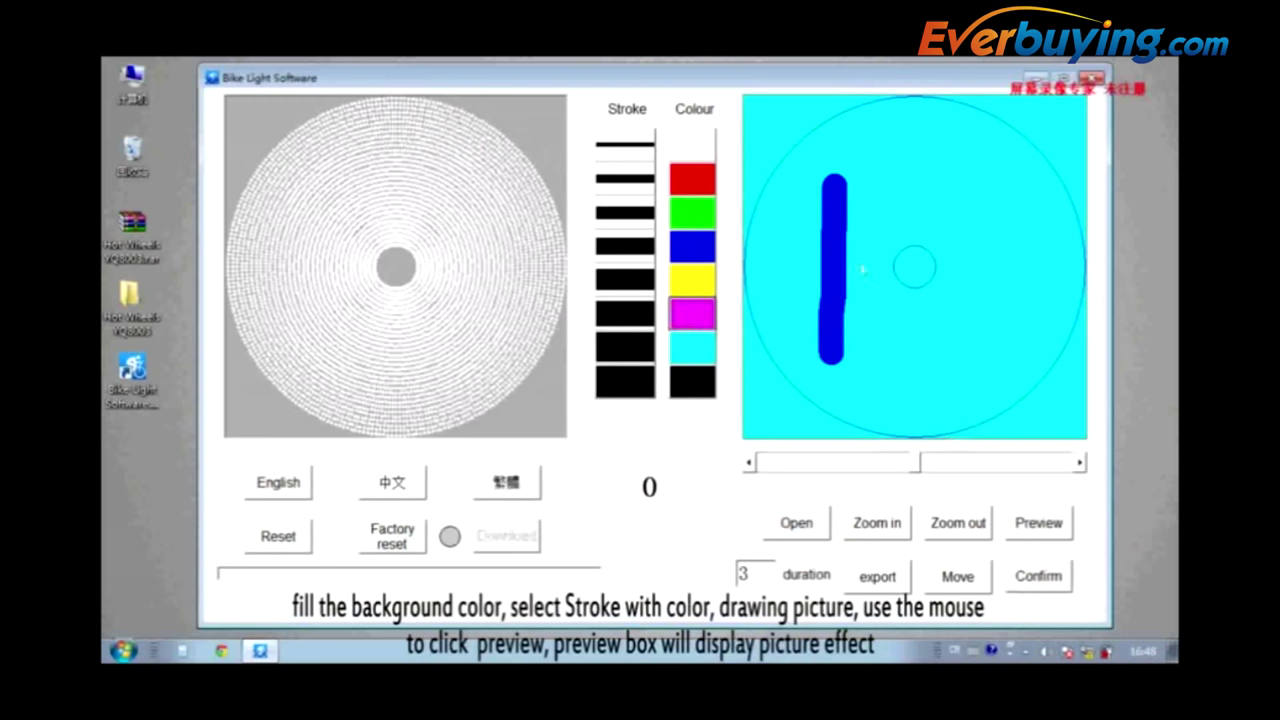
mouse_move(934, 203)
mouse_down()
mouse_move(1012, 240)
mouse_move(930, 332)
mouse_move(953, 356)
mouse_move(1029, 359)
mouse_up()
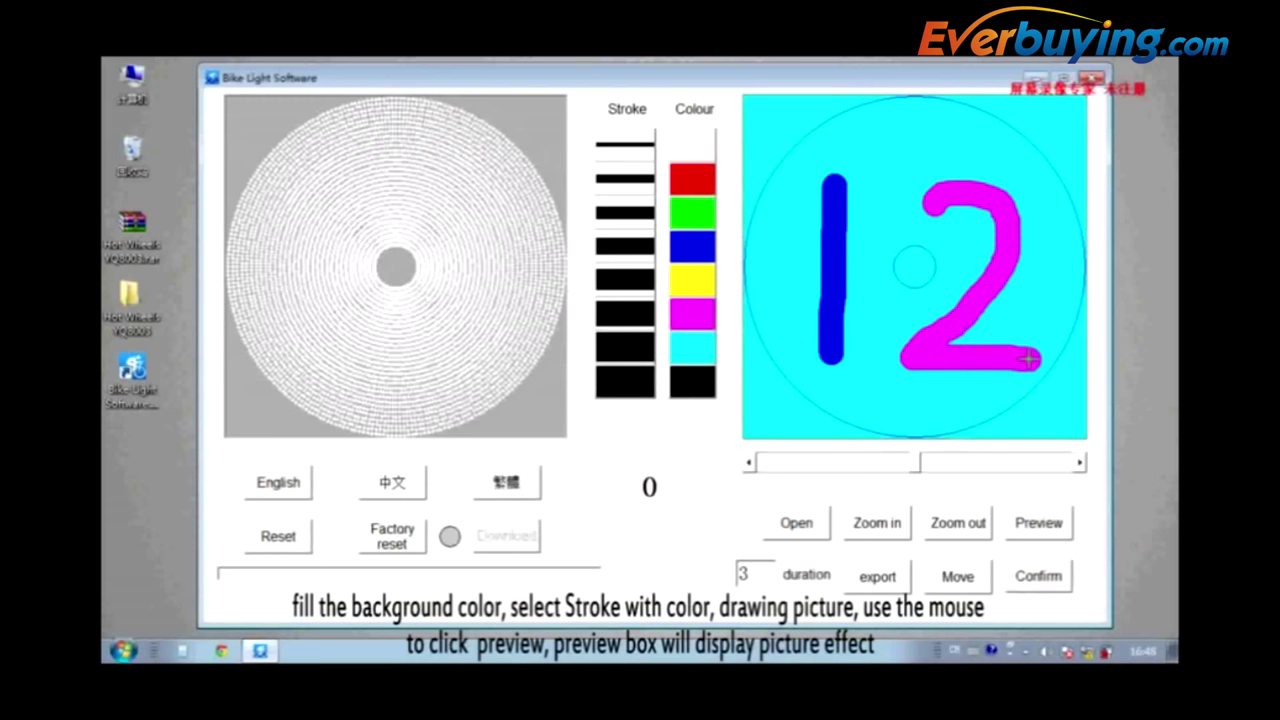
Preview the drawn 12 design and confirm it as the first picture.
click(1045, 524)
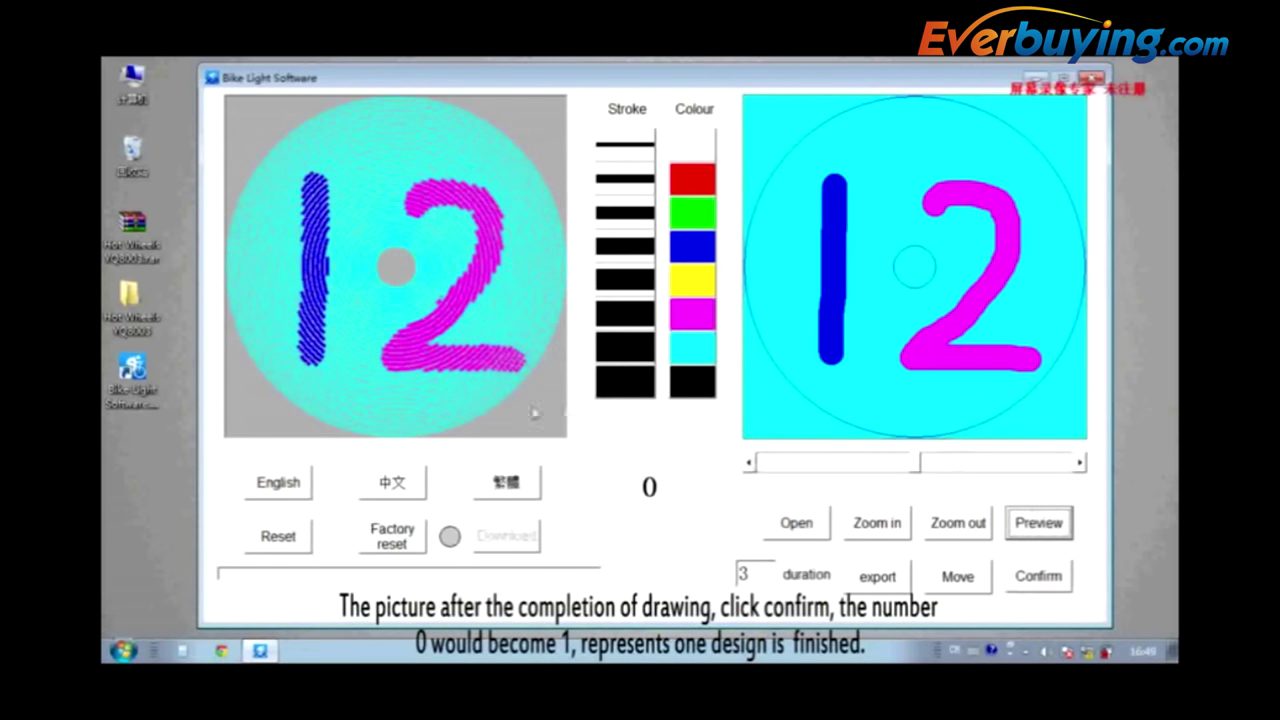
click(1038, 577)
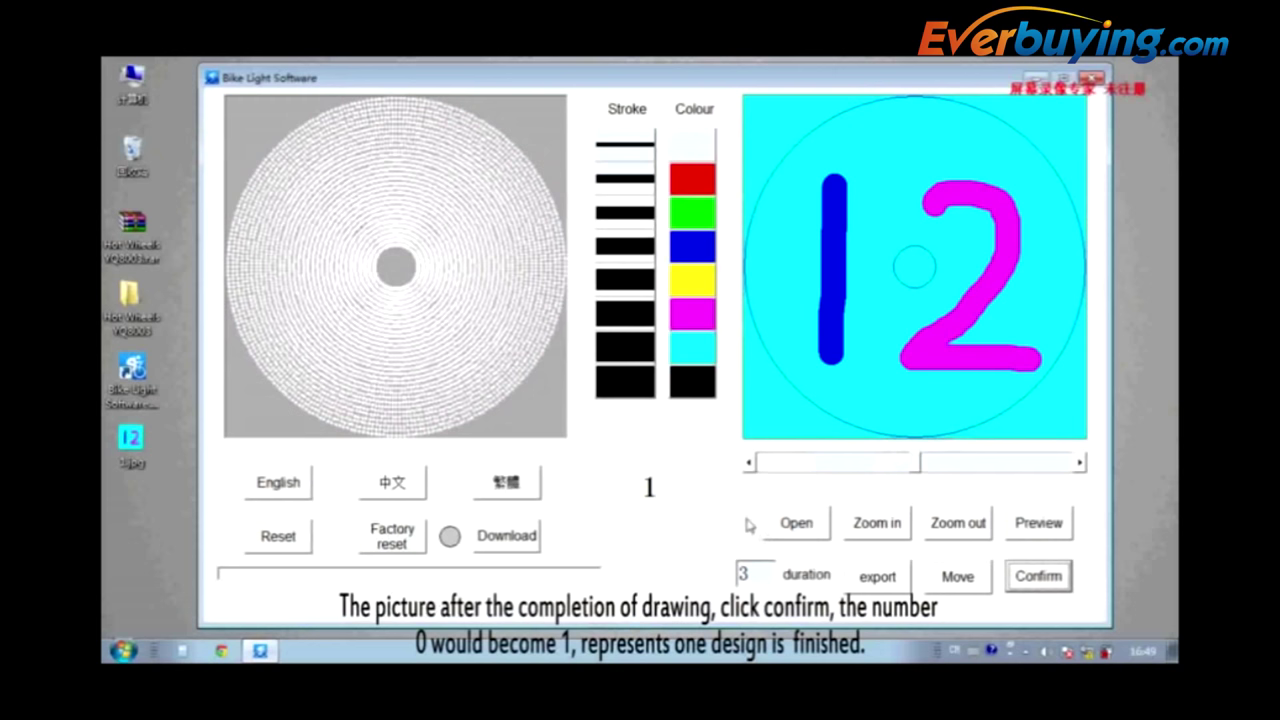
Load 12.jpg from the Picture folder inside Hot Wheels YQ8003 as the second design.
click(796, 523)
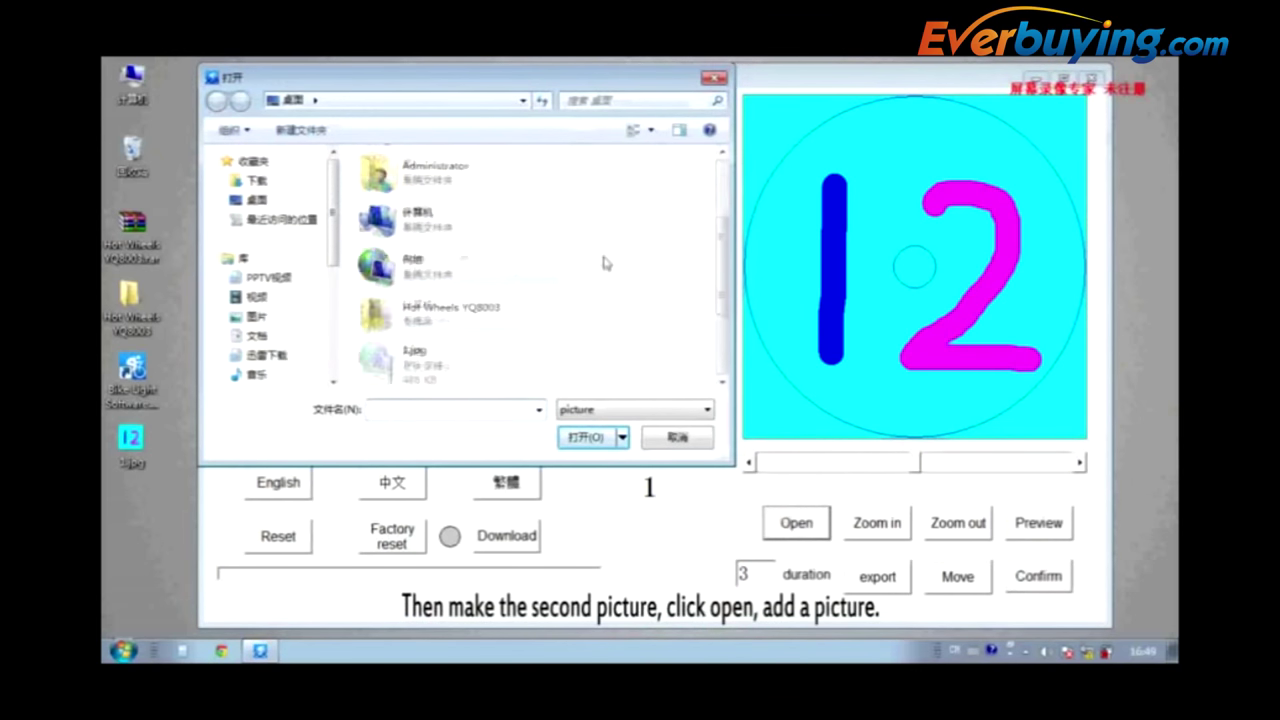
double_click(478, 314)
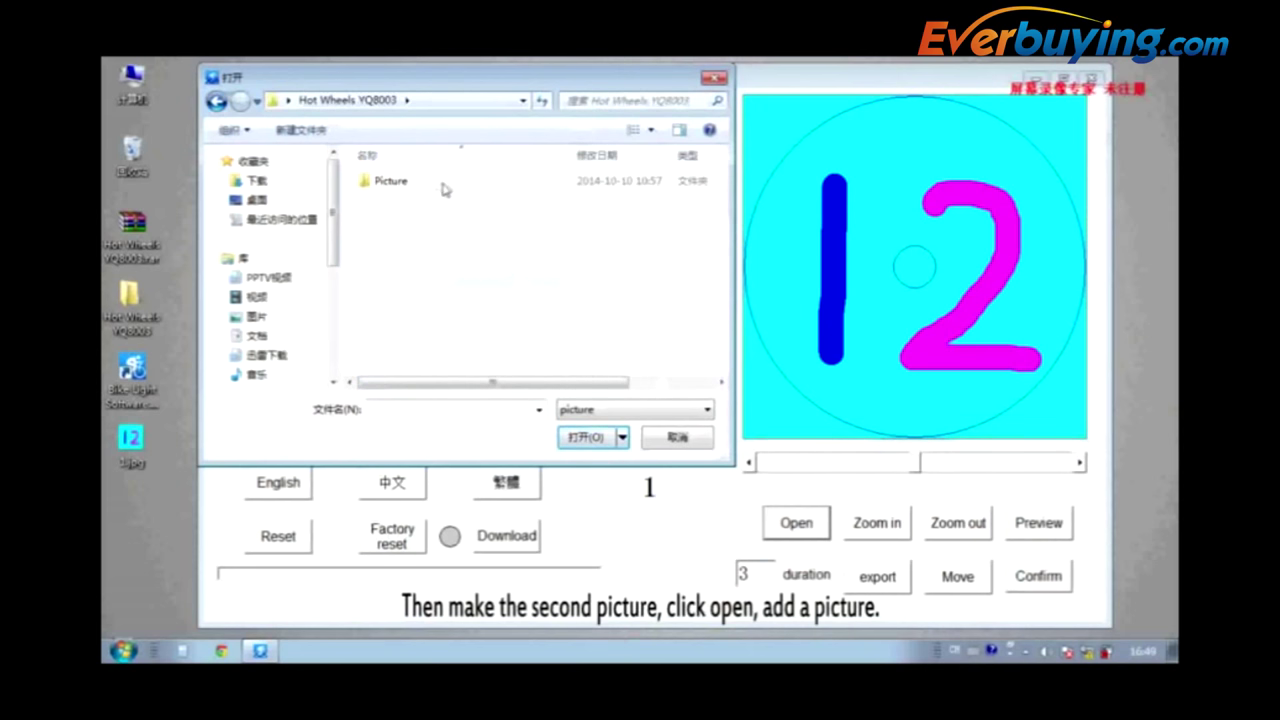
double_click(443, 184)
scroll(575, 232, down, 1)
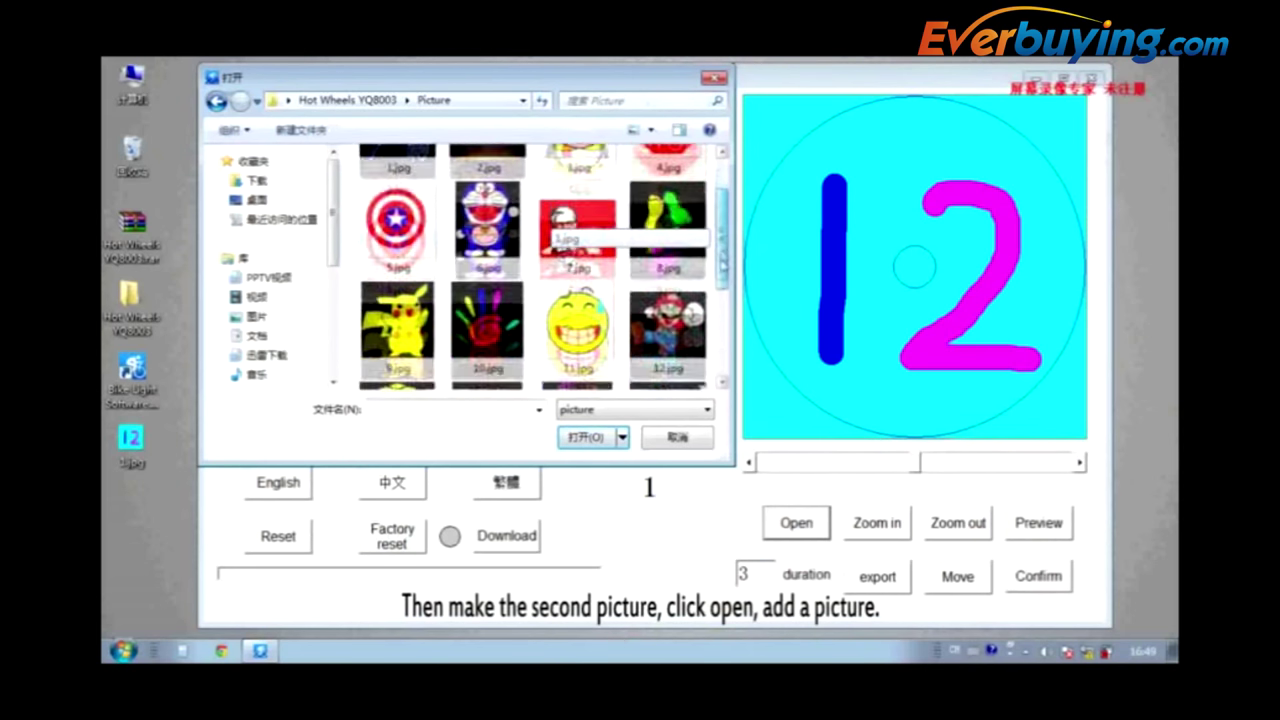
click(664, 262)
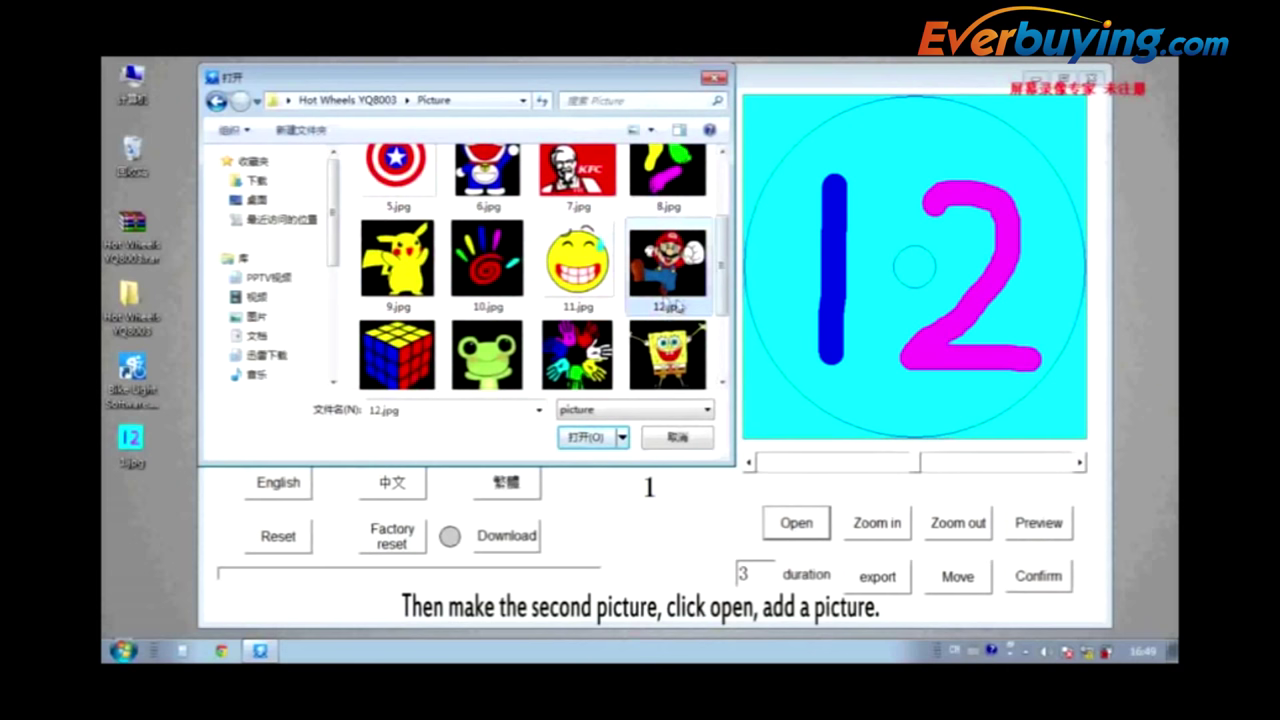
click(590, 437)
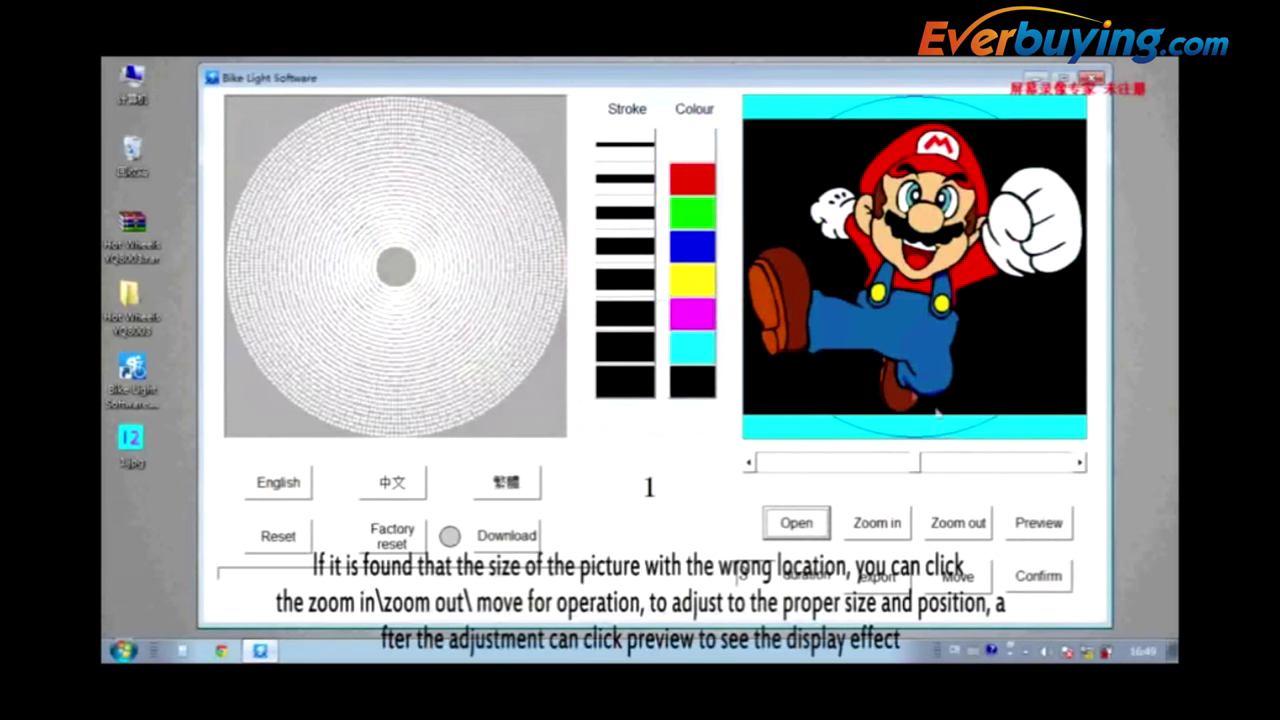
Adjust the Mario picture's size and position in the drawing area and preview it on the wheel.
click(870, 527)
click(938, 527)
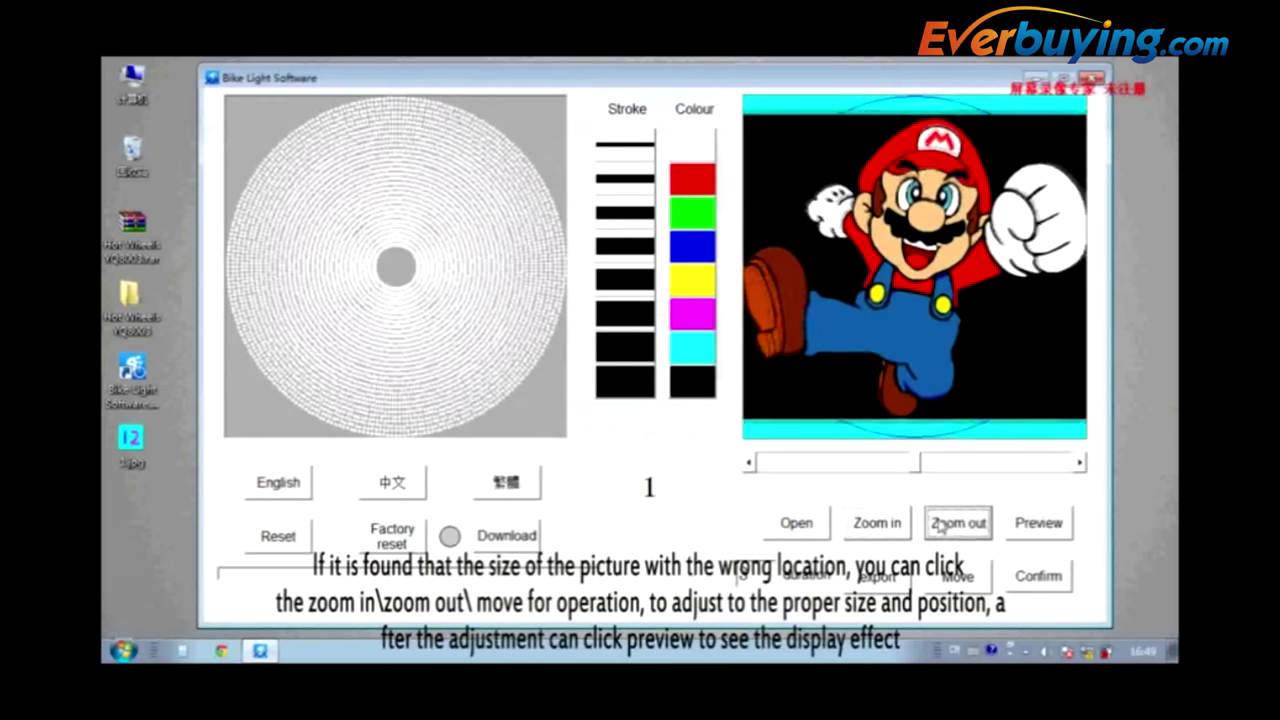
mouse_move(920, 263)
mouse_down()
mouse_move(918, 297)
mouse_move(898, 228)
mouse_move(914, 234)
mouse_move(906, 244)
mouse_up()
click(1039, 524)
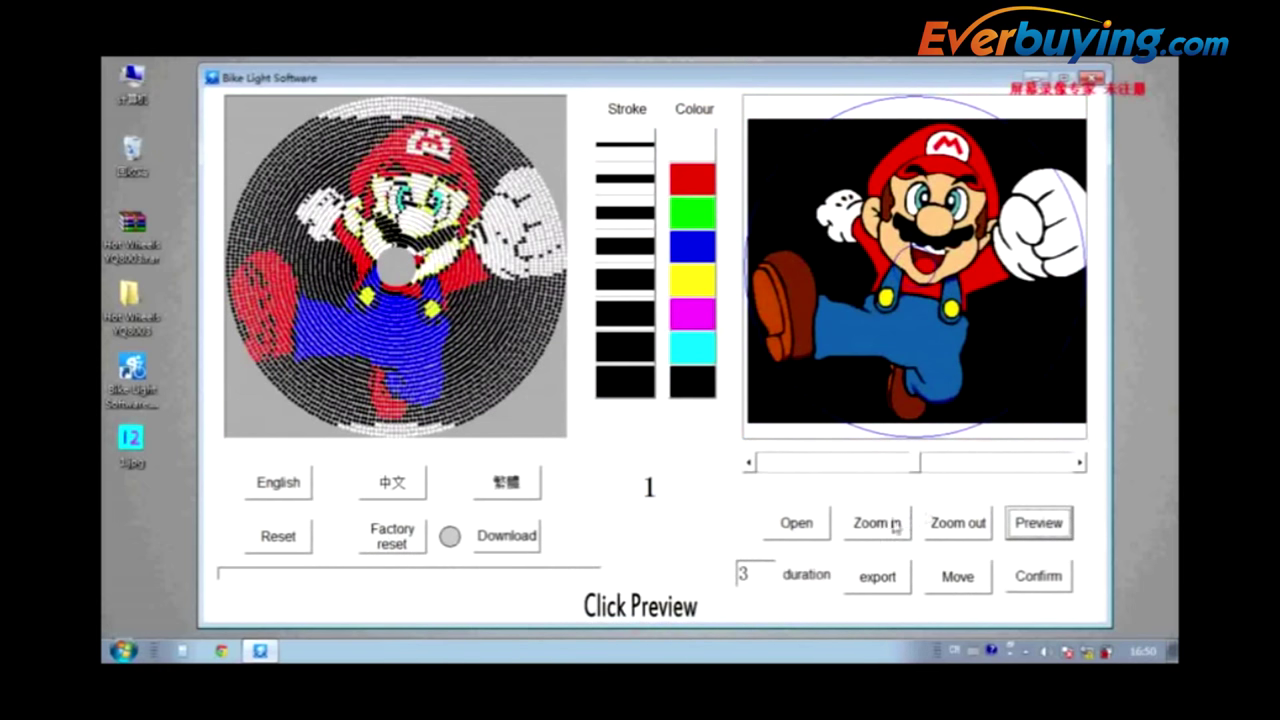
Fine-tune the Mario picture's scale, update the preview and shift the picture to center it within the wheel circle.
click(948, 524)
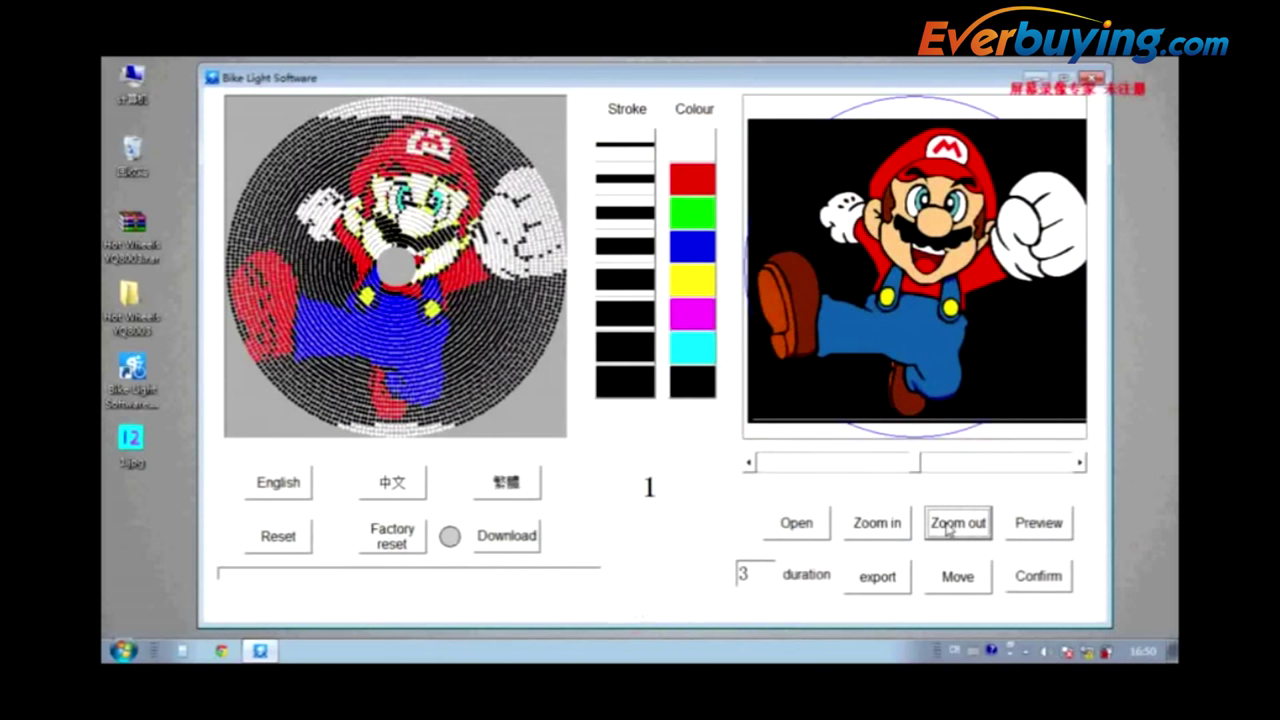
click(948, 527)
drag(926, 343, 949, 346)
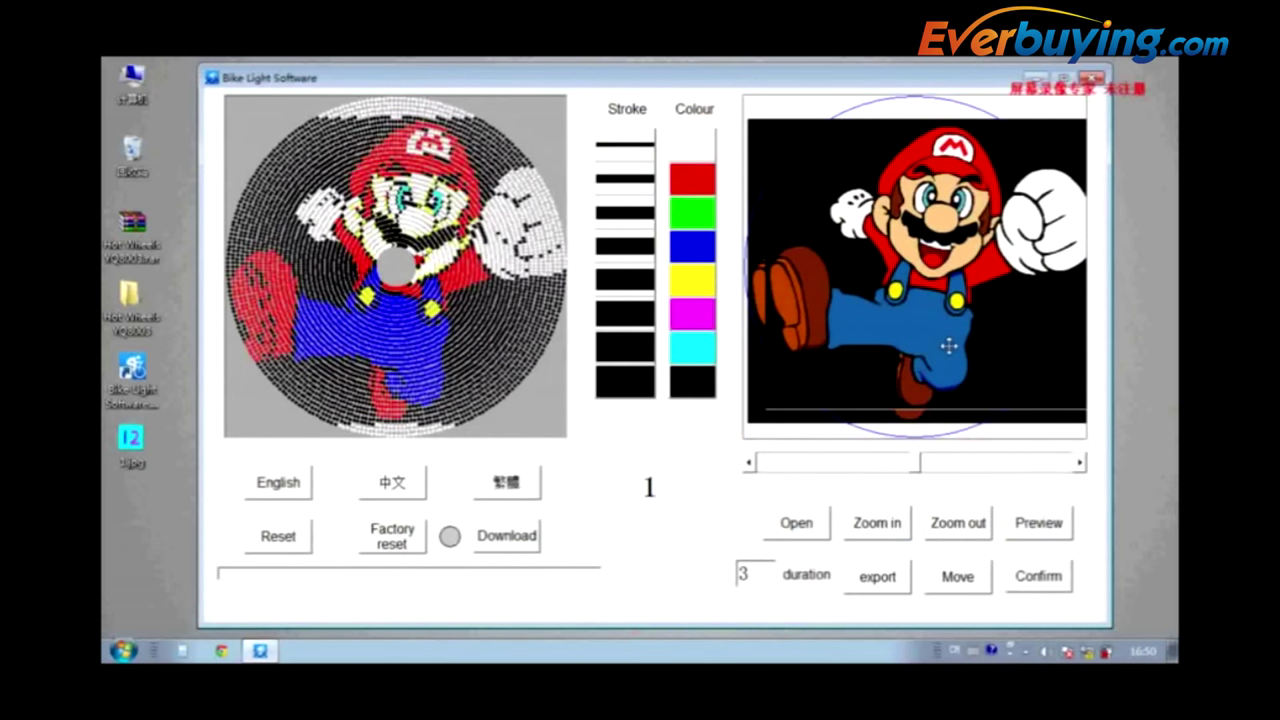
click(898, 527)
click(1036, 526)
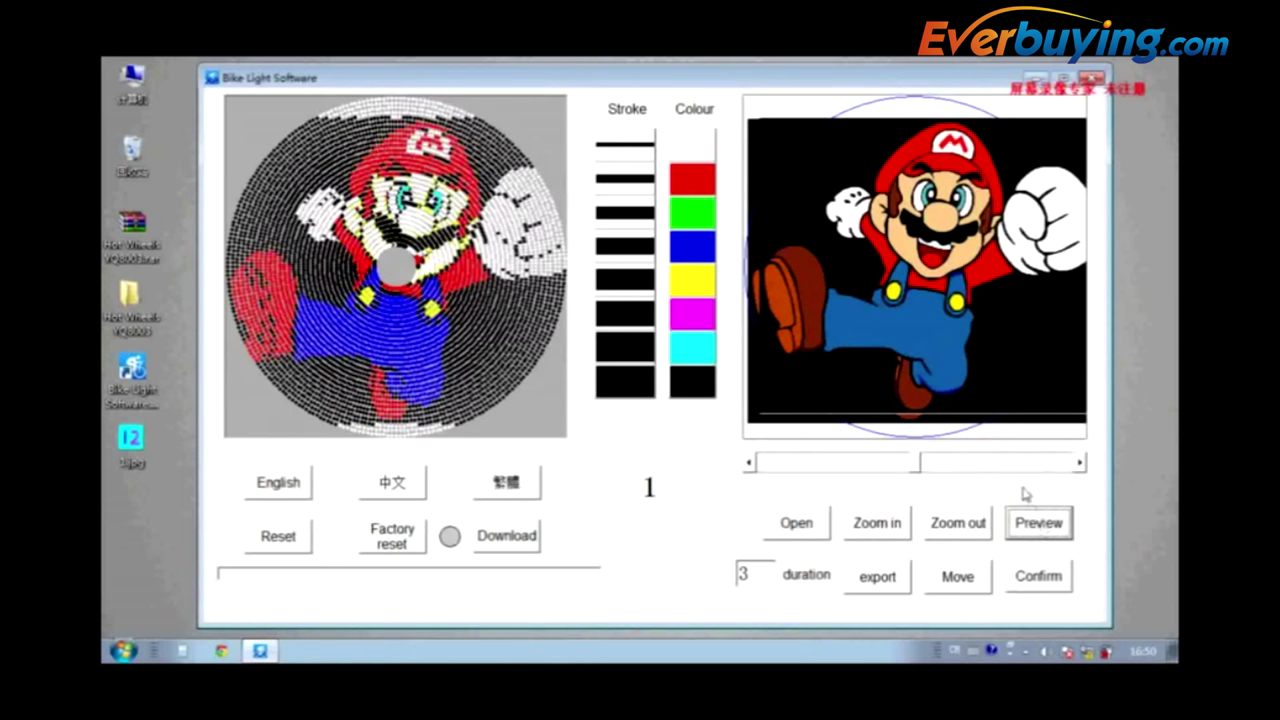
click(958, 577)
drag(942, 378, 928, 374)
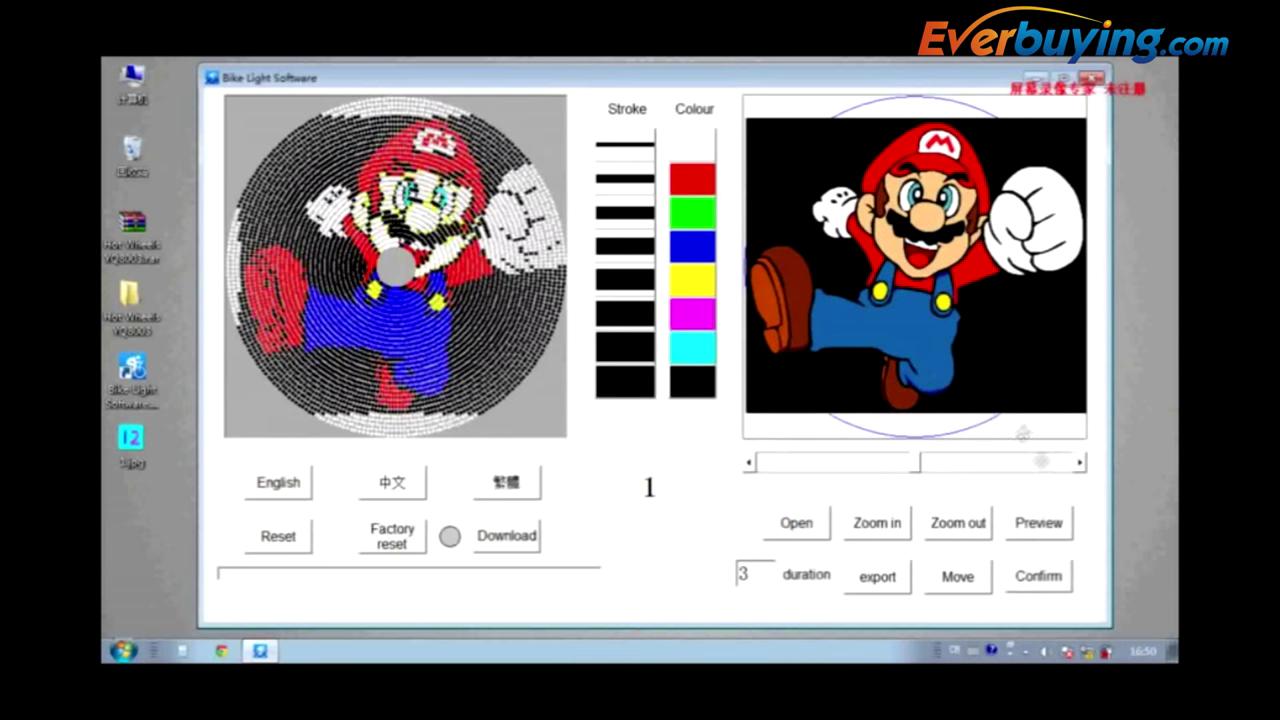
Preview the repositioned Mario picture, paint the white areas above and below it black, and update the wheel preview.
click(1037, 526)
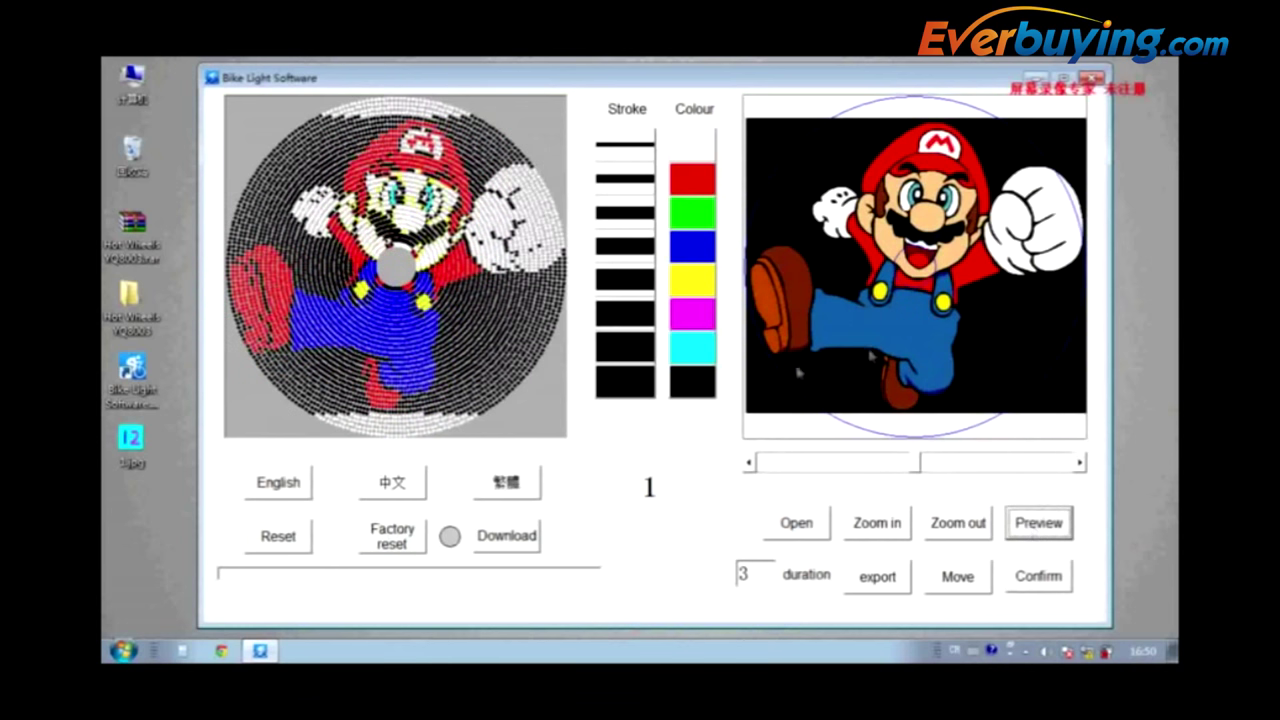
click(694, 381)
mouse_move(745, 424)
mouse_down()
mouse_move(994, 420)
mouse_move(1066, 436)
mouse_move(1074, 417)
mouse_move(1051, 409)
mouse_up()
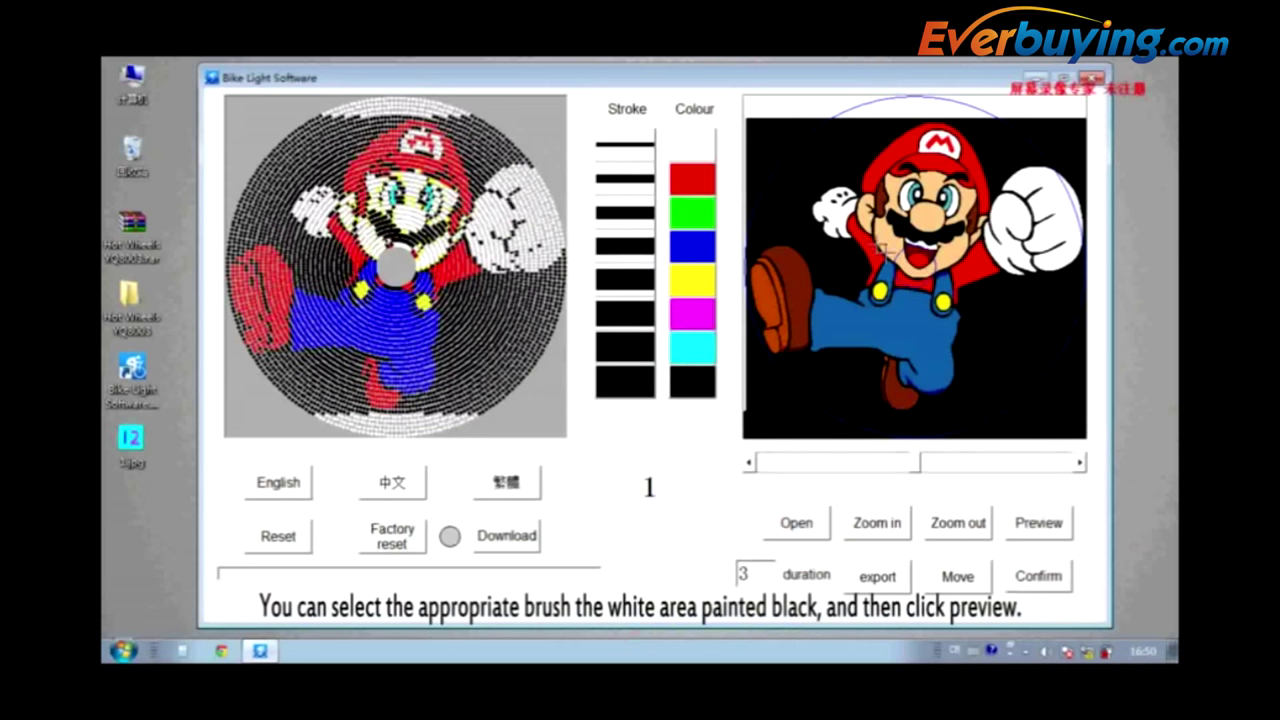
mouse_move(749, 106)
mouse_down()
mouse_move(968, 105)
mouse_move(935, 104)
mouse_up()
drag(994, 108, 1080, 104)
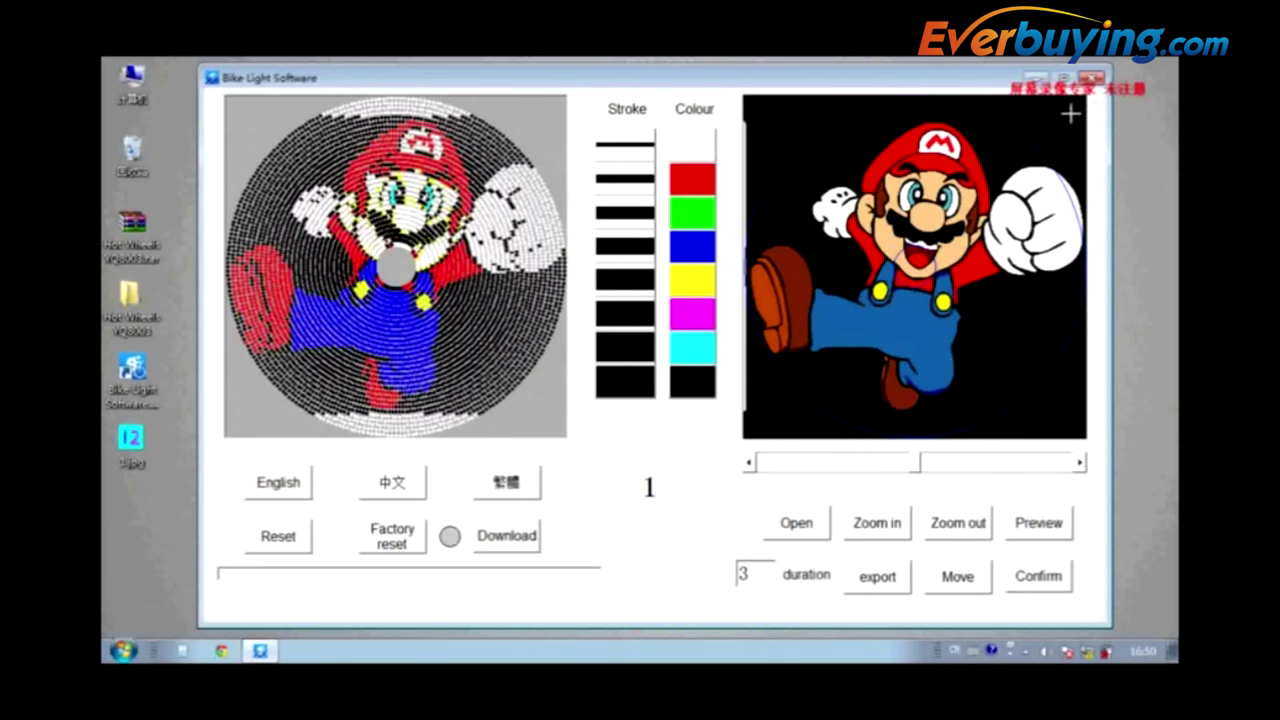
click(1042, 524)
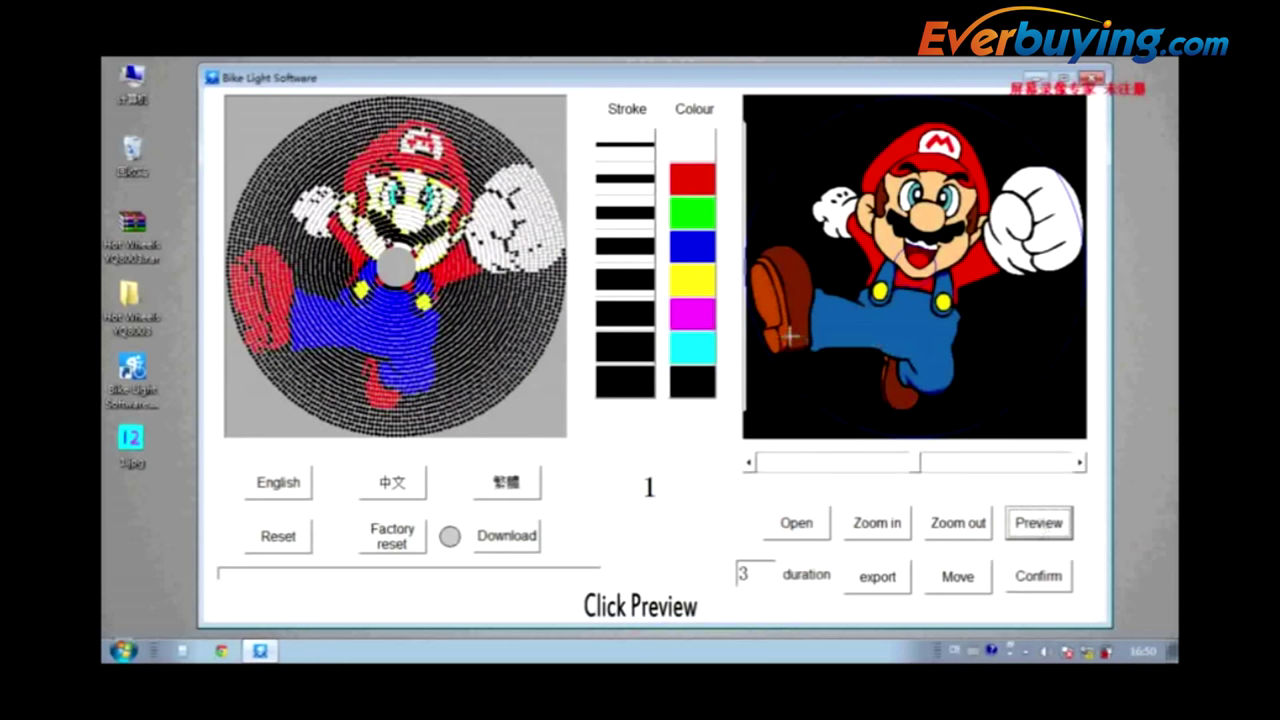
Adjust the Mario picture's preview colours by trying lower and higher colour slider settings, updating the wheel preview after each change.
mouse_move(916, 461)
mouse_down()
mouse_move(838, 461)
mouse_move(895, 462)
mouse_up()
click(1044, 524)
click(1045, 525)
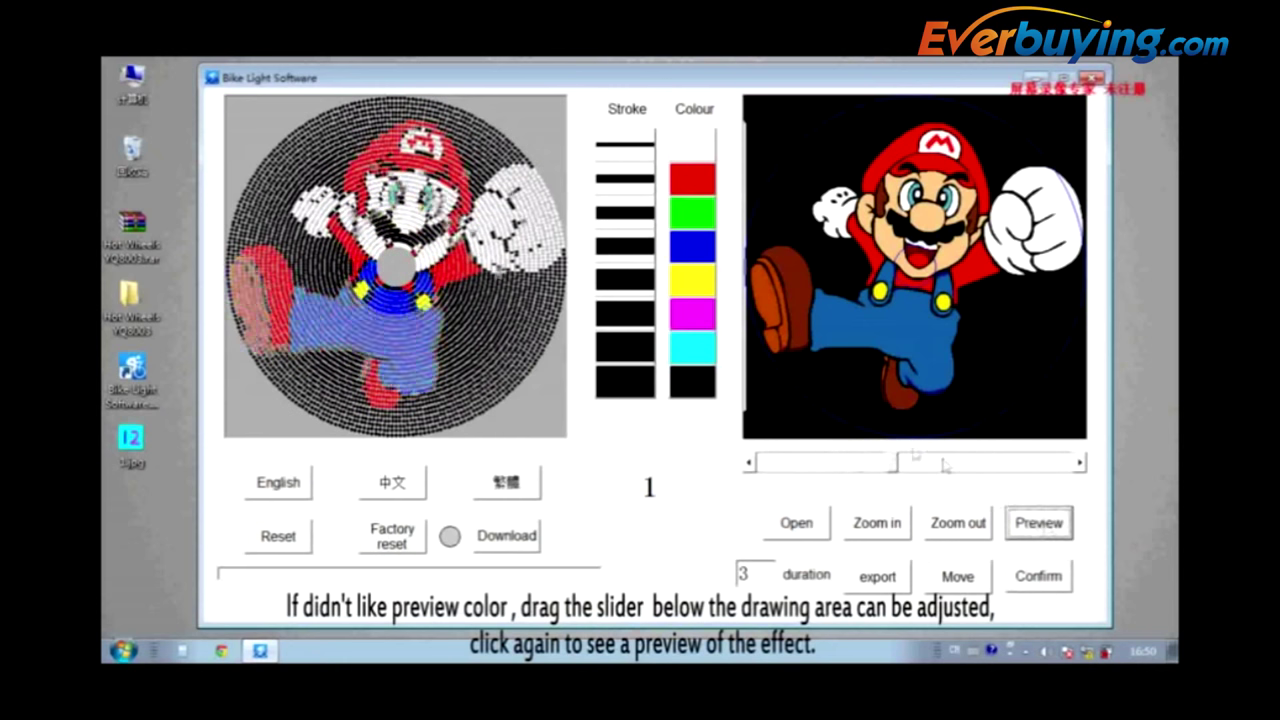
click(994, 466)
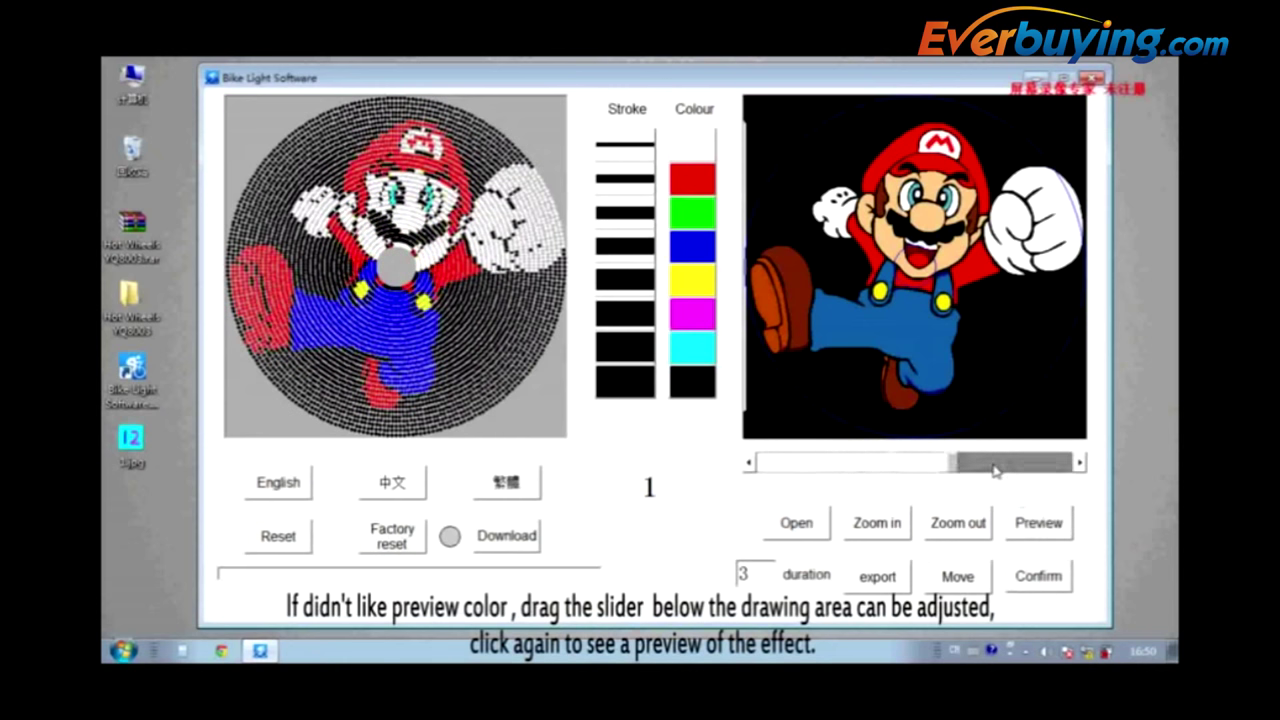
click(1036, 523)
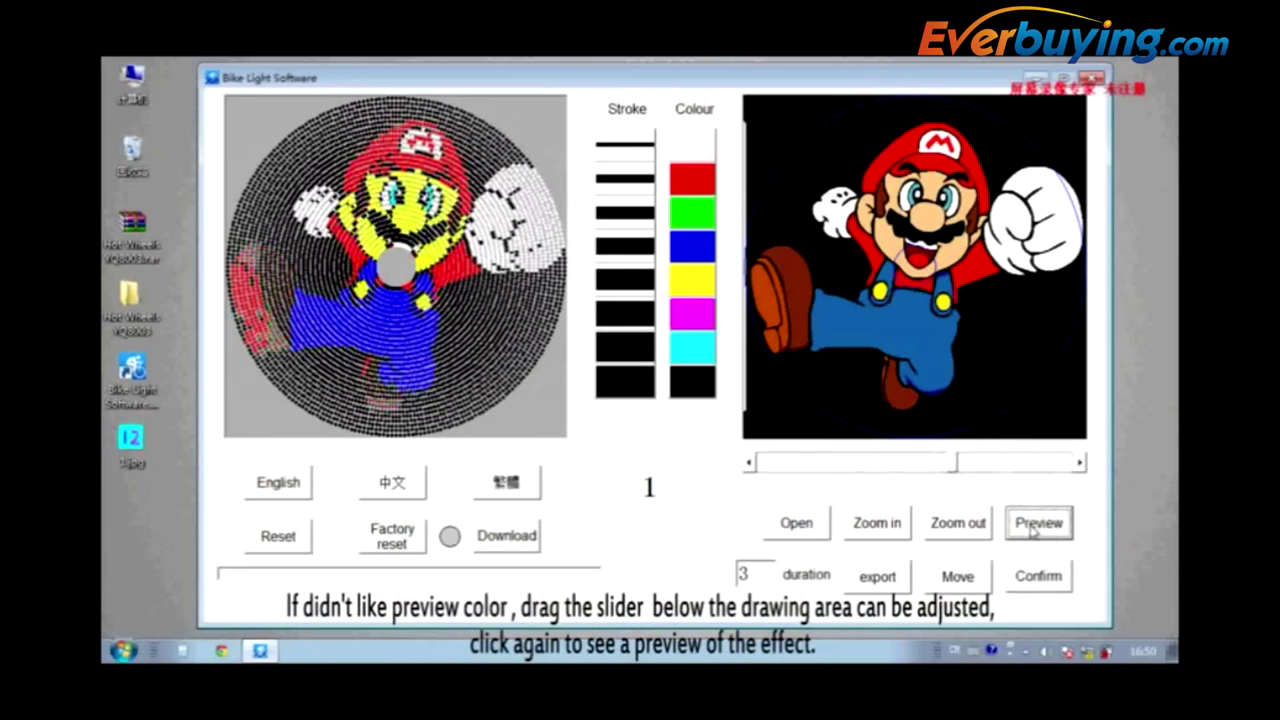
click(934, 464)
click(1038, 522)
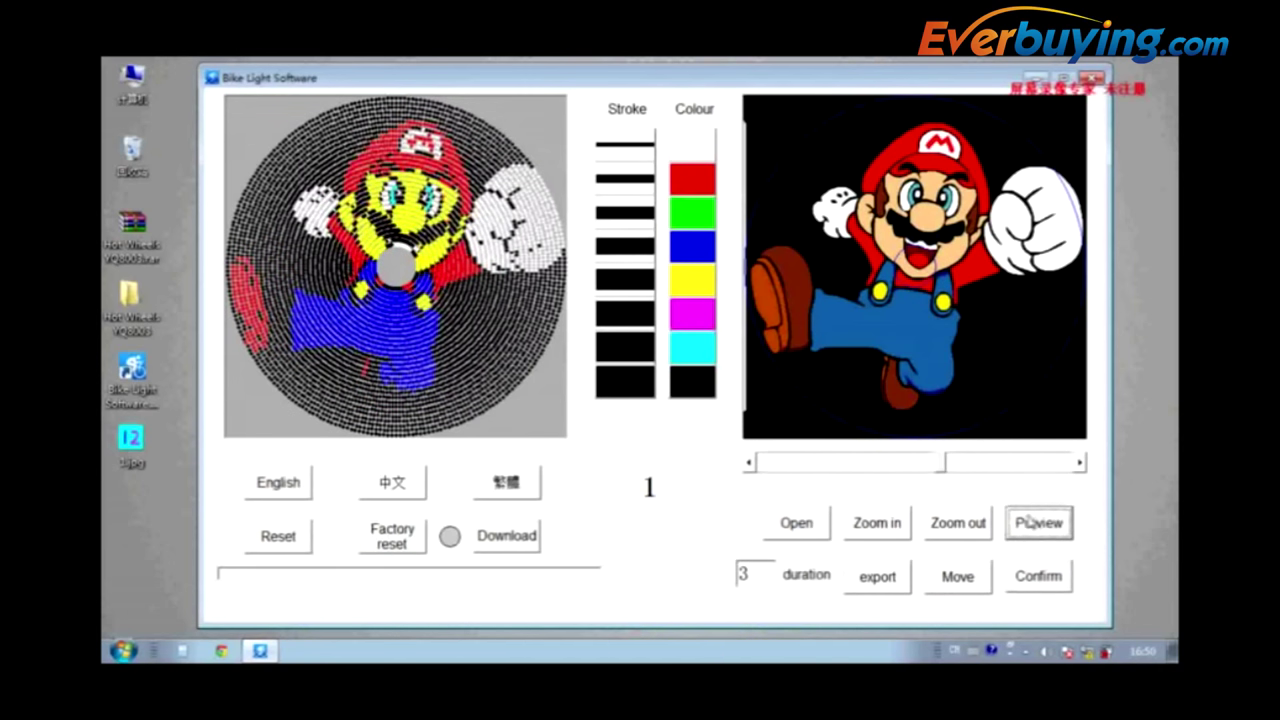
click(1000, 467)
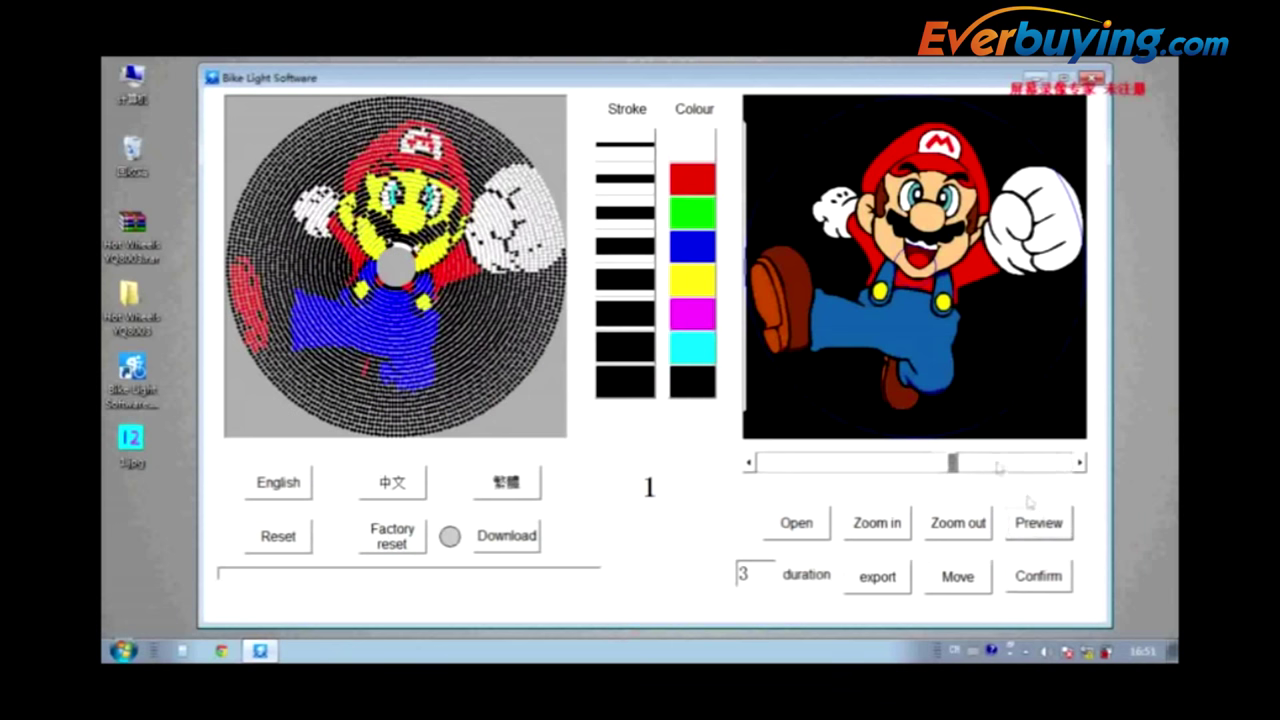
click(1044, 522)
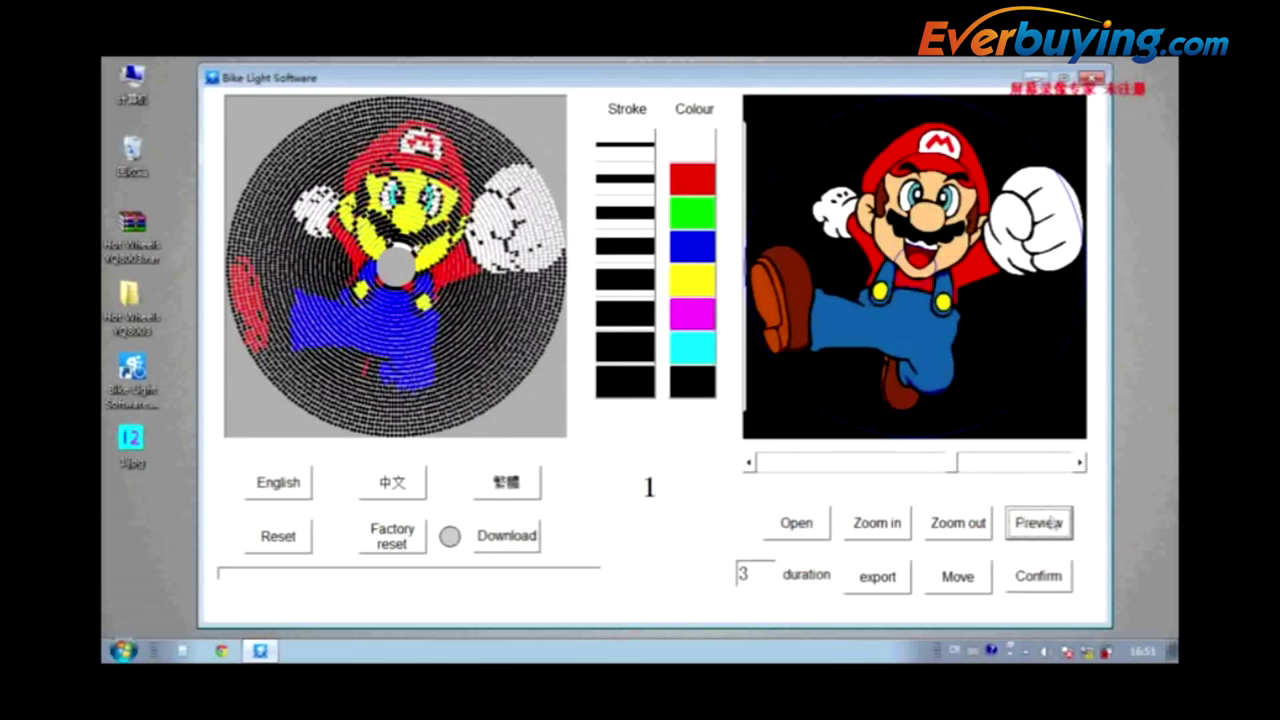
click(908, 465)
click(1042, 526)
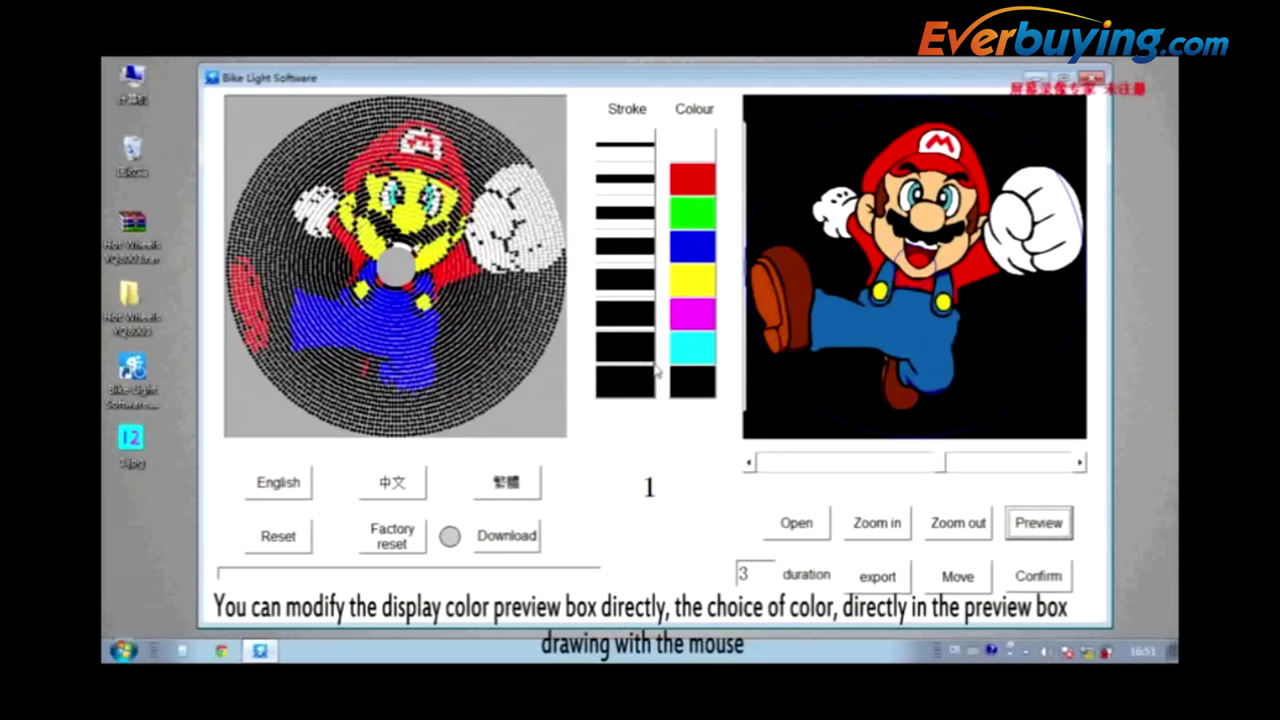
Touch up Mario's face in black directly on the wheel preview and confirm the design as the second picture.
click(689, 382)
click(444, 202)
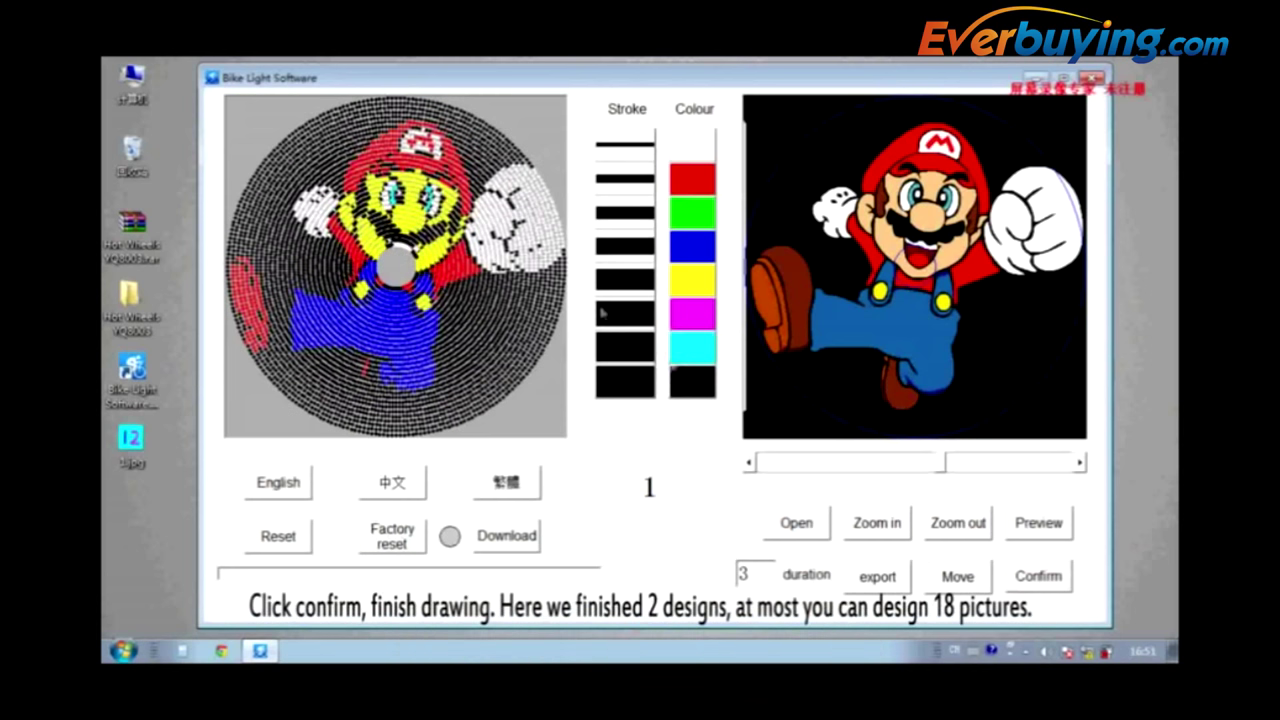
click(1040, 576)
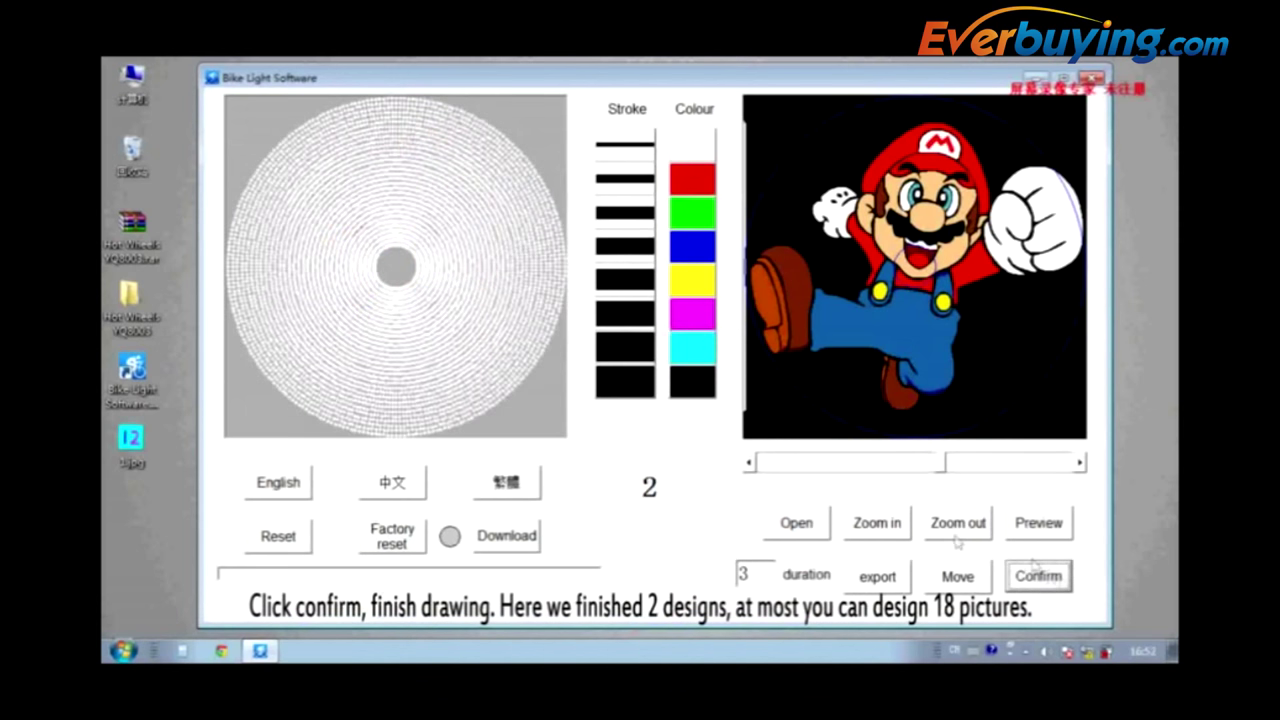
Set the duration to 5 and download the finished designs to the bike wheel light.
click(751, 574)
drag(751, 574, 724, 578)
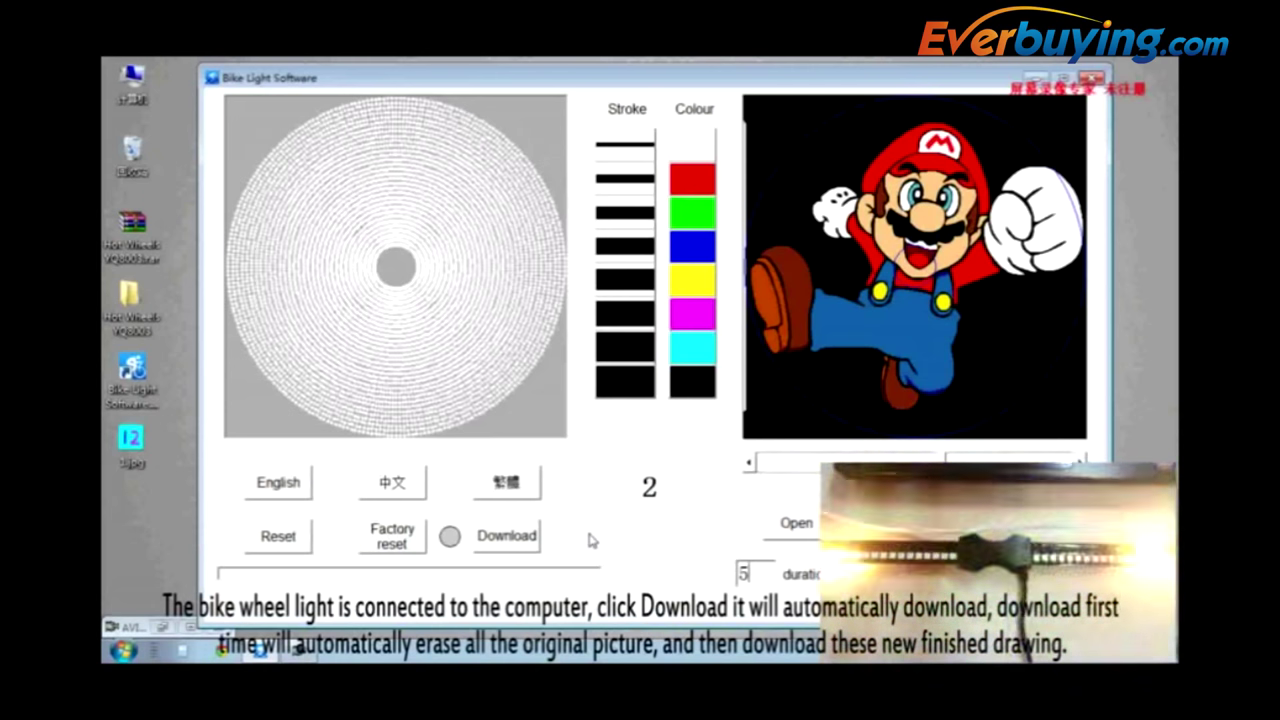
click(511, 540)
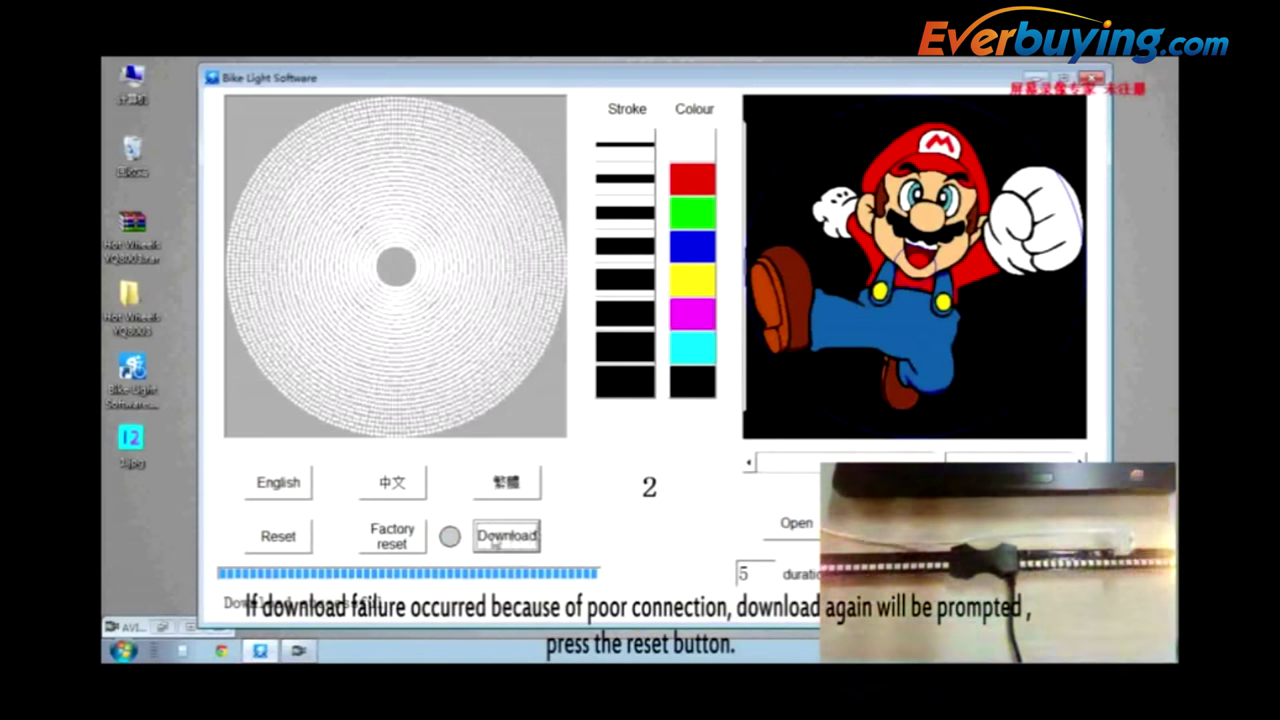
Start the download to the wheel light again, stop it partway, and rerun the full download.
click(507, 537)
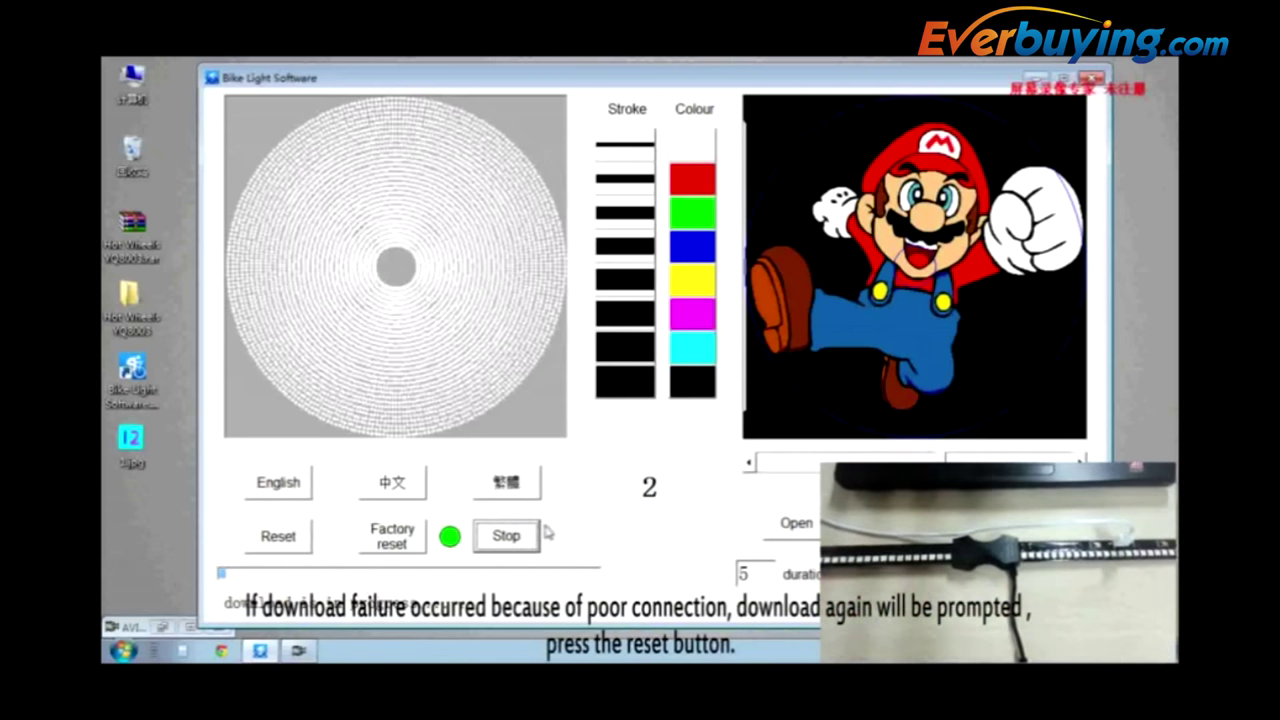
click(520, 535)
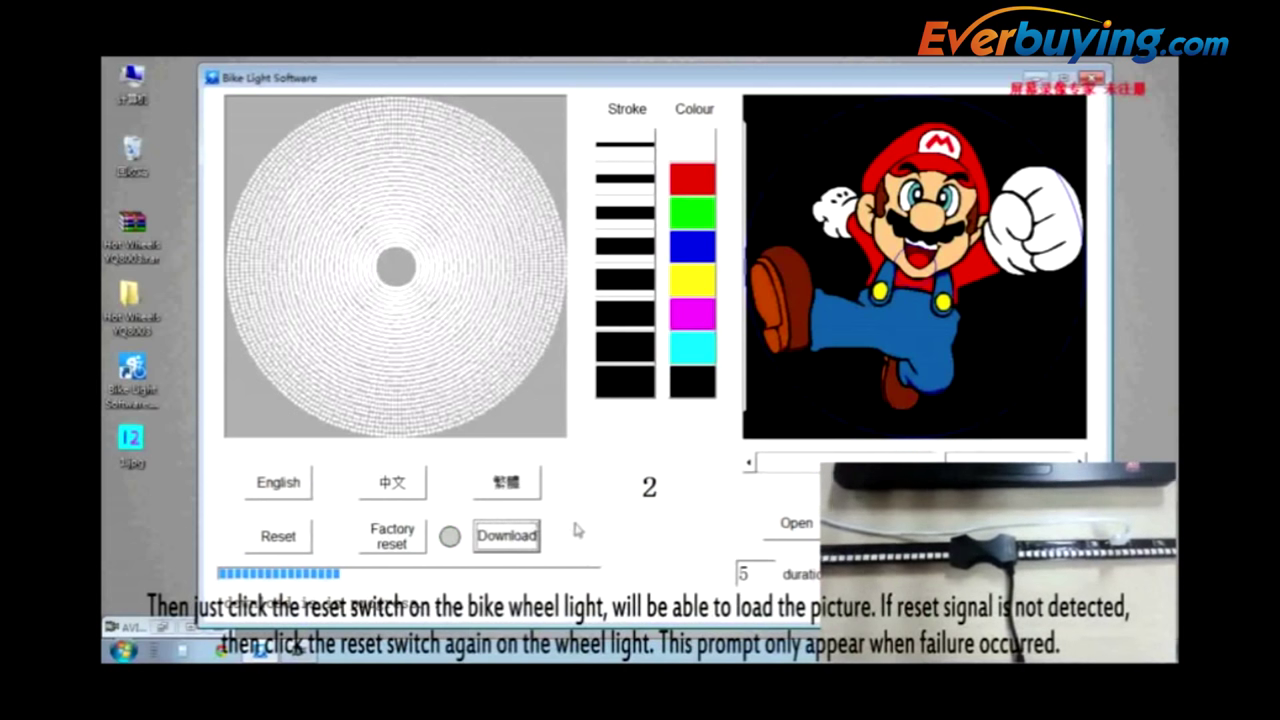
click(520, 535)
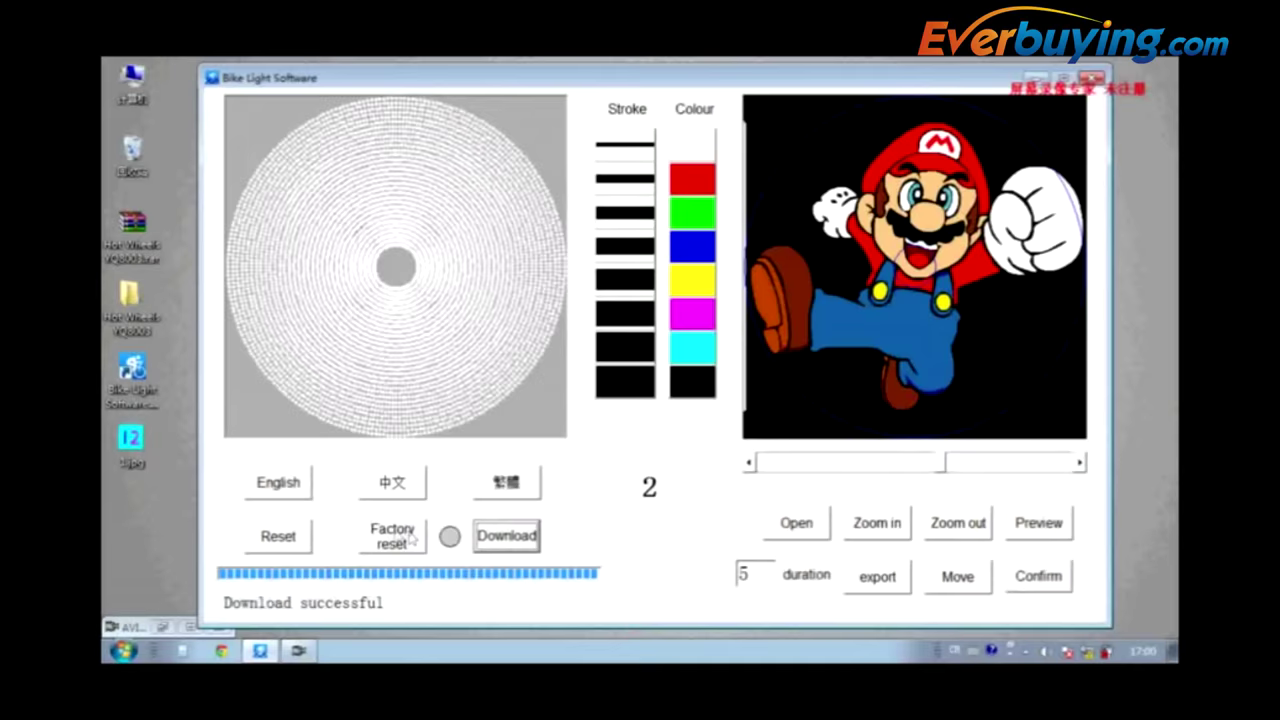
Reset the finished designs and start a factory reset to reload the original 18 pictures onto the wheel light.
click(280, 540)
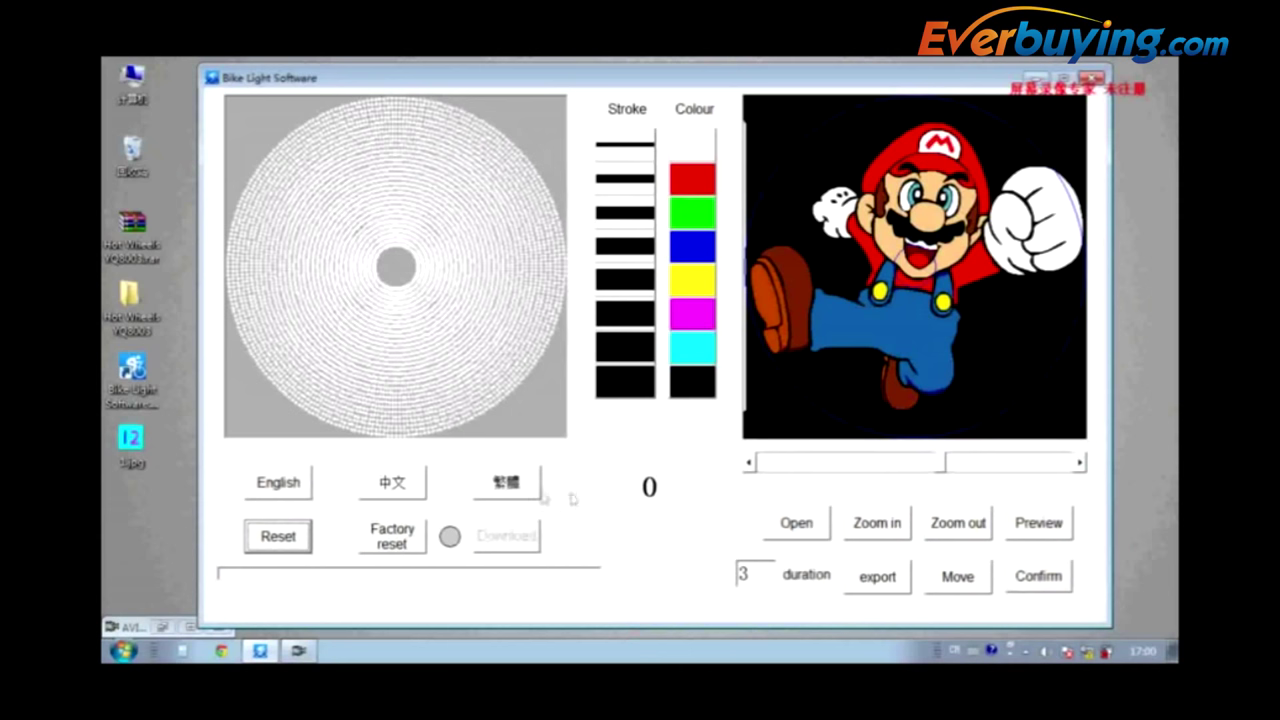
click(415, 549)
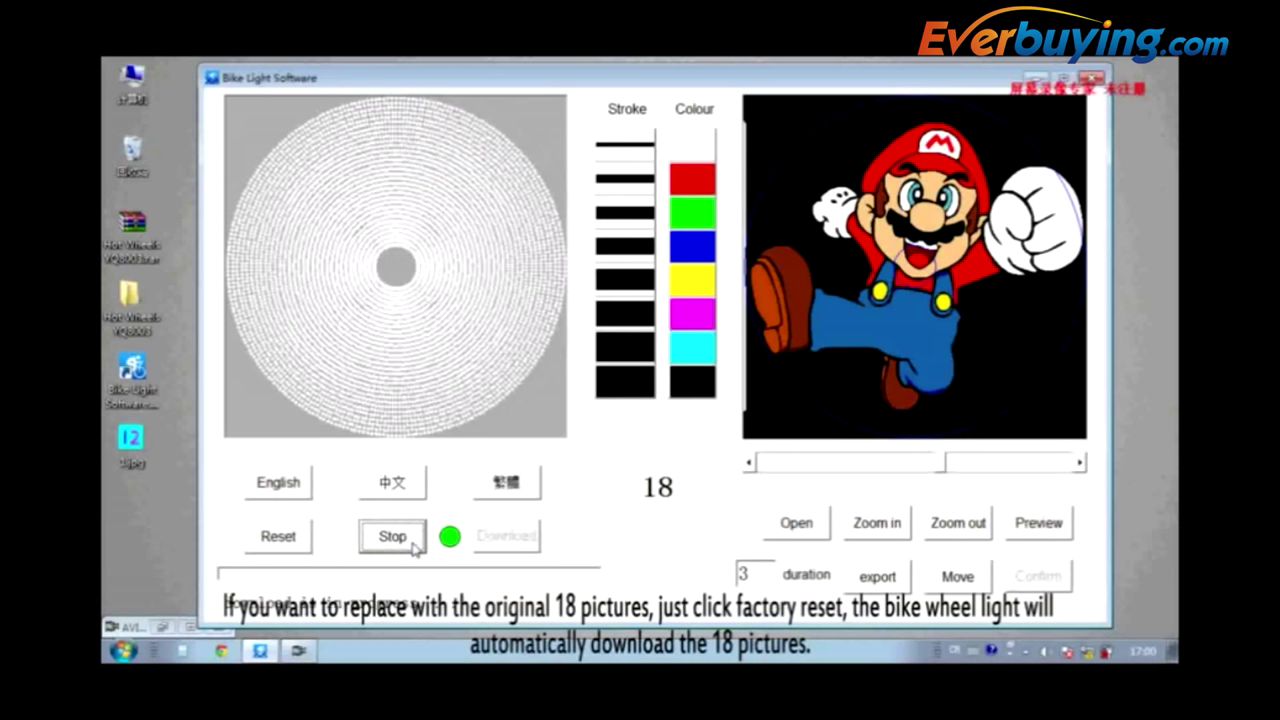